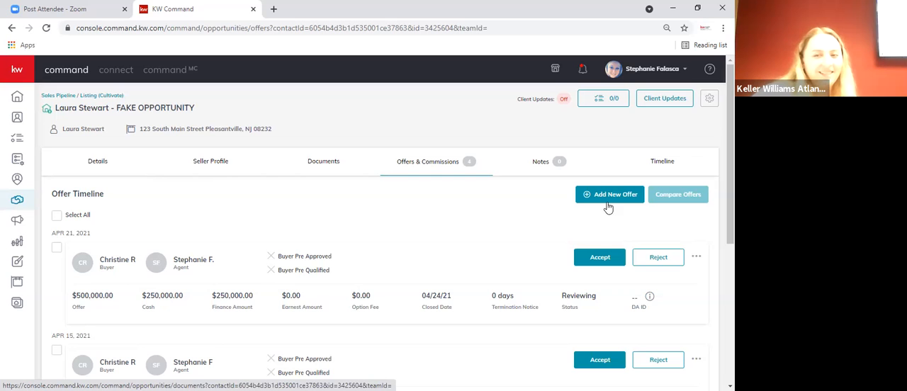
- Create a new offer version called Initial Offer and set its closed date to 7/21/2021
{"action": "left_click", "coordinate": [607, 197]}
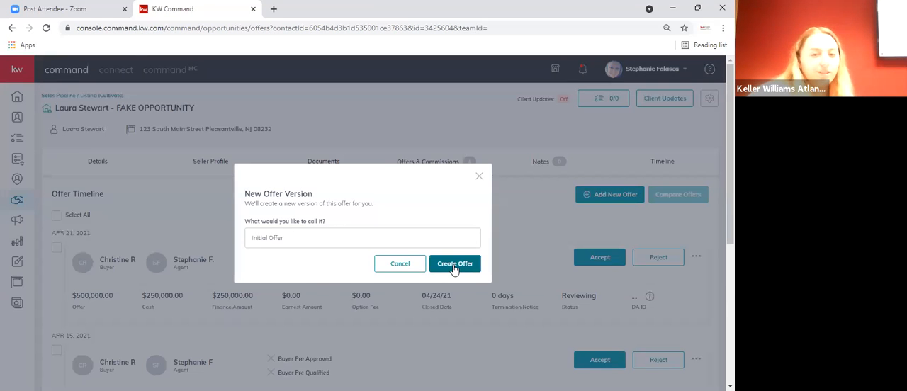
{"action": "left_click", "coordinate": [453, 264]}
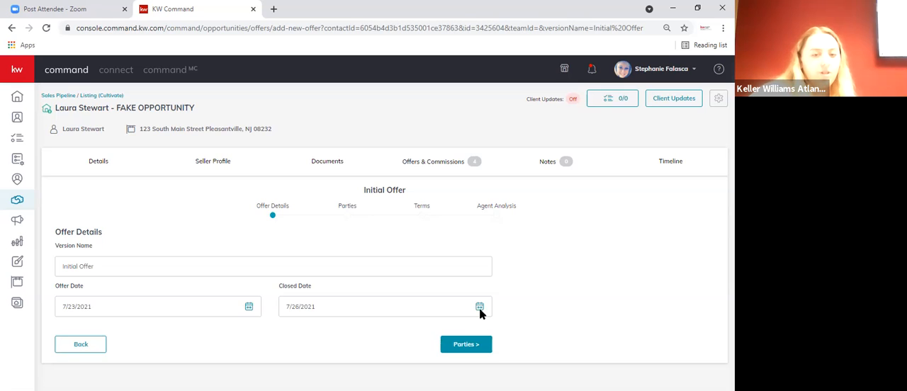
{"action": "left_click", "coordinate": [424, 310]}
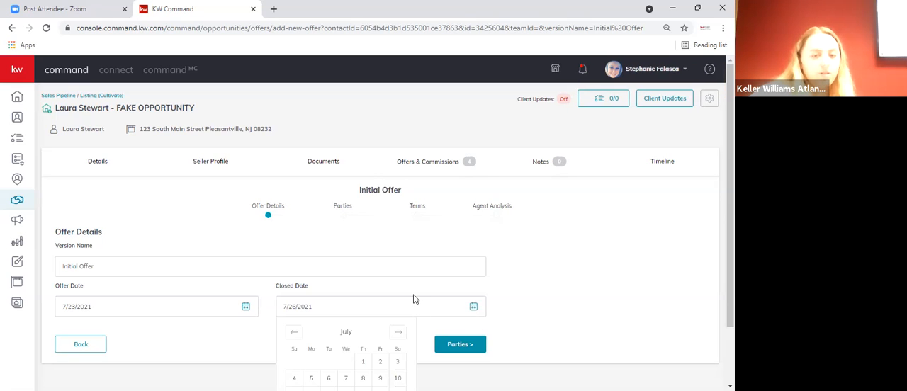
{"action": "scroll", "coordinate": [348, 346], "scroll_direction": "down", "scroll_amount": 1}
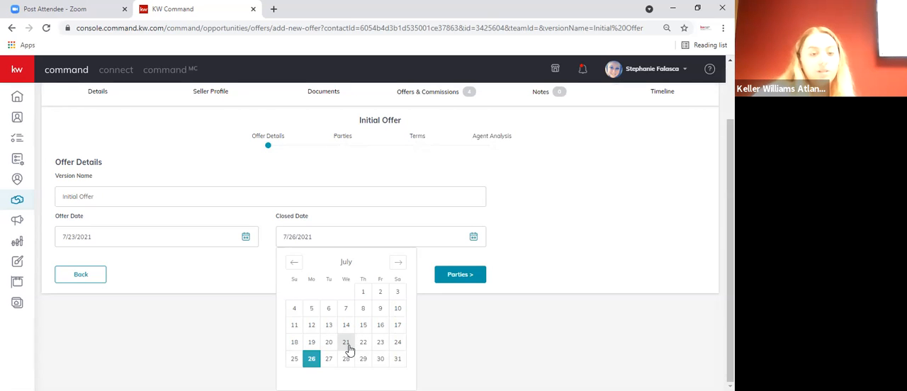
{"action": "left_click", "coordinate": [349, 345]}
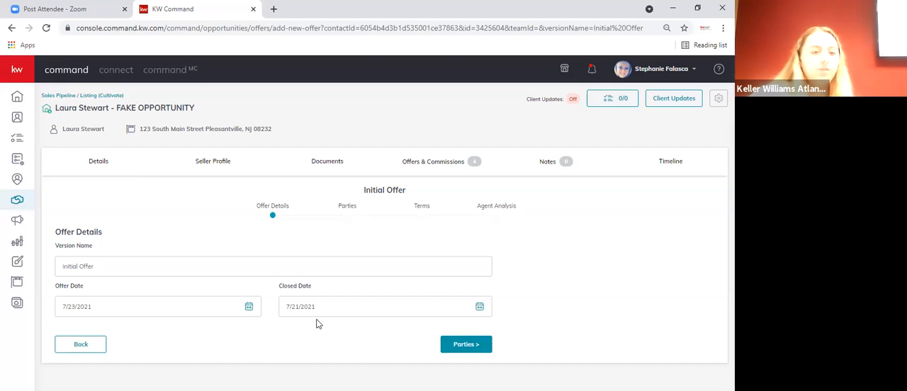
- Set the offer date to 7/1/2021 so it precedes the closed date, and continue to the parties stage
{"action": "left_click", "coordinate": [465, 346]}
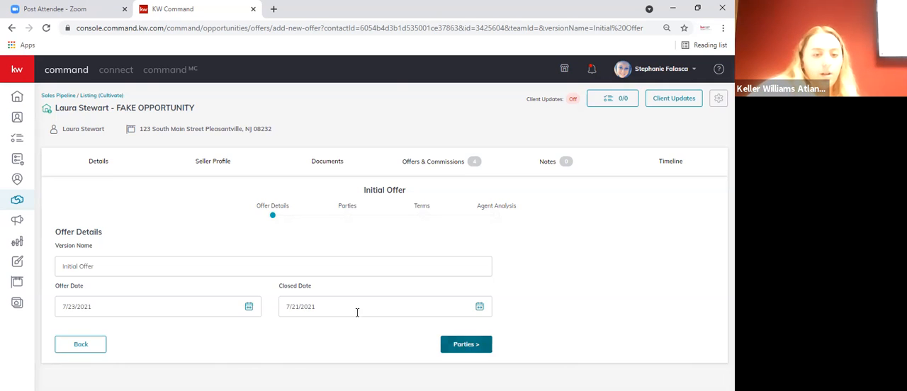
{"action": "left_click", "coordinate": [479, 313]}
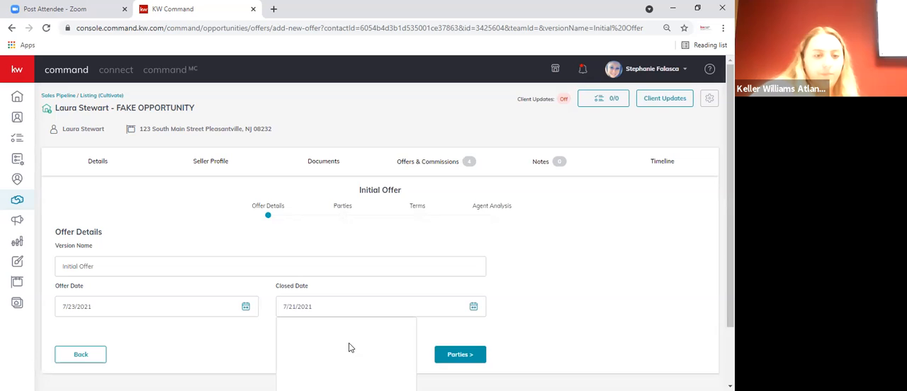
{"action": "left_click", "coordinate": [245, 309]}
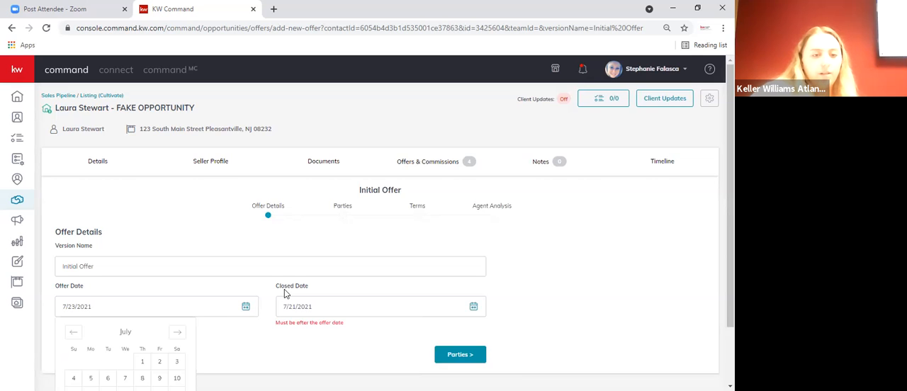
{"action": "scroll", "coordinate": [266, 207], "scroll_direction": "down", "scroll_amount": 1}
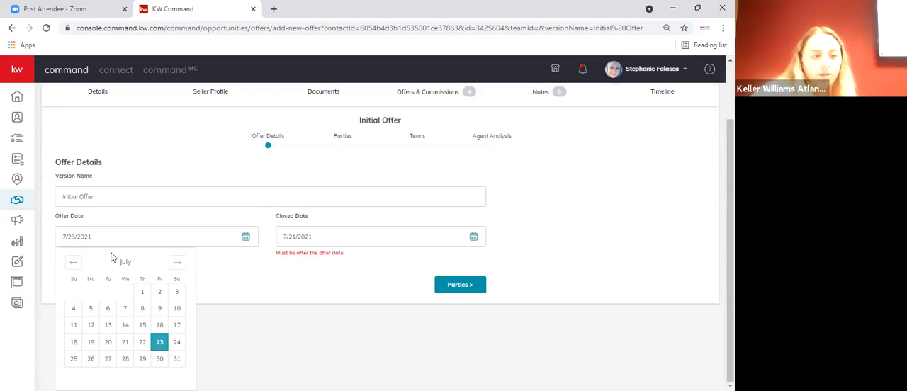
{"action": "left_click", "coordinate": [142, 292]}
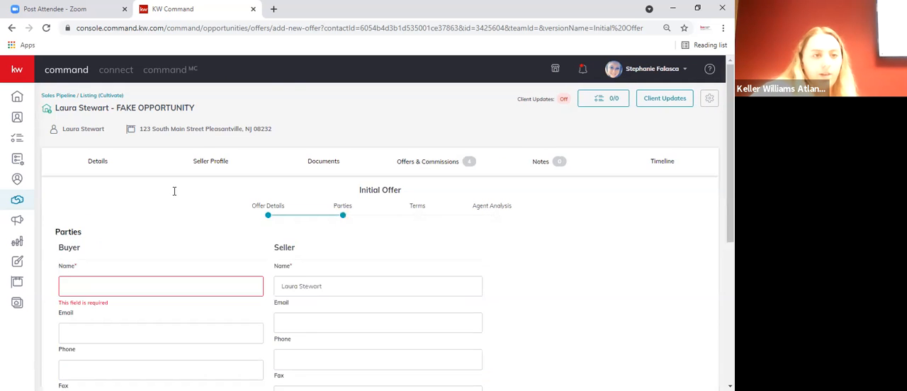
- Enter the buyer's full name in the offer's parties section
{"action": "scroll", "coordinate": [170, 185], "scroll_direction": "down", "scroll_amount": 2}
{"action": "left_click", "coordinate": [144, 127]}
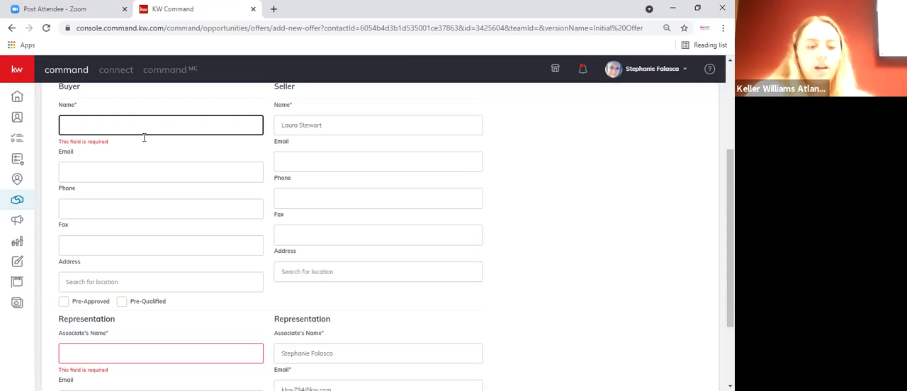
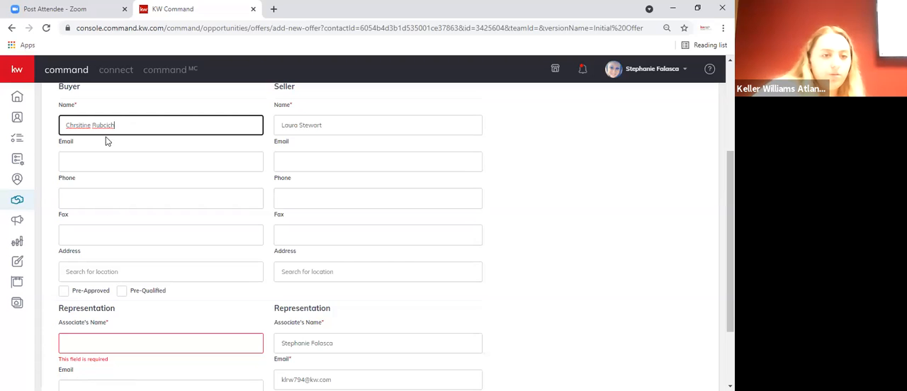
- Enter the name of the buyer's representing associate and continue to the offer's terms
{"action": "left_click", "coordinate": [115, 338]}
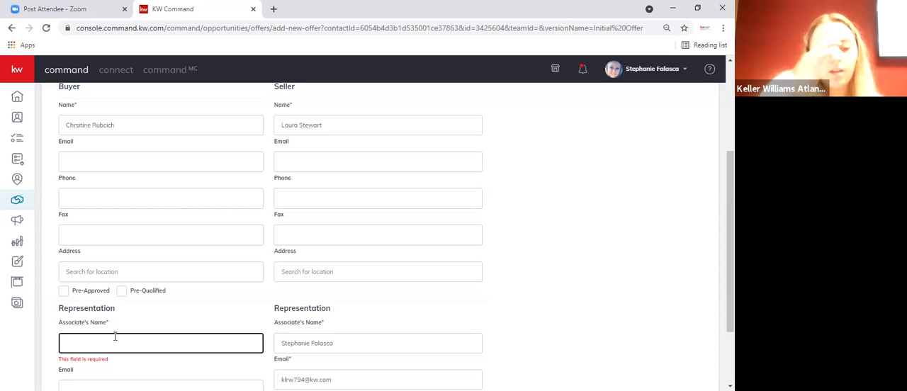
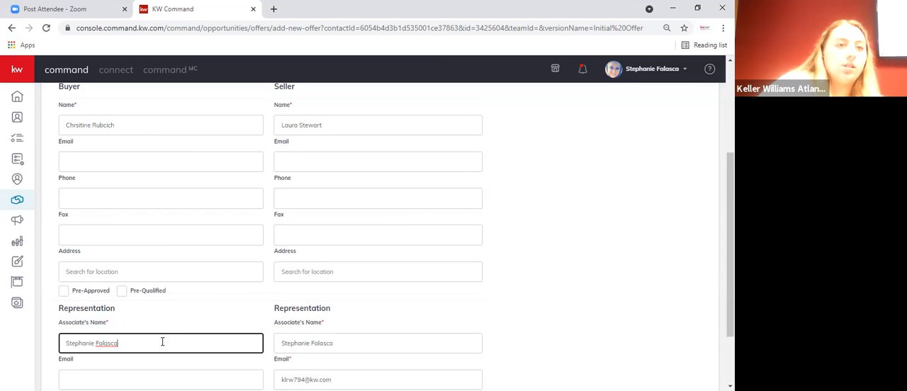
{"action": "scroll", "coordinate": [164, 328], "scroll_direction": "down", "scroll_amount": 2}
{"action": "scroll", "coordinate": [137, 178], "scroll_direction": "up", "scroll_amount": 3}
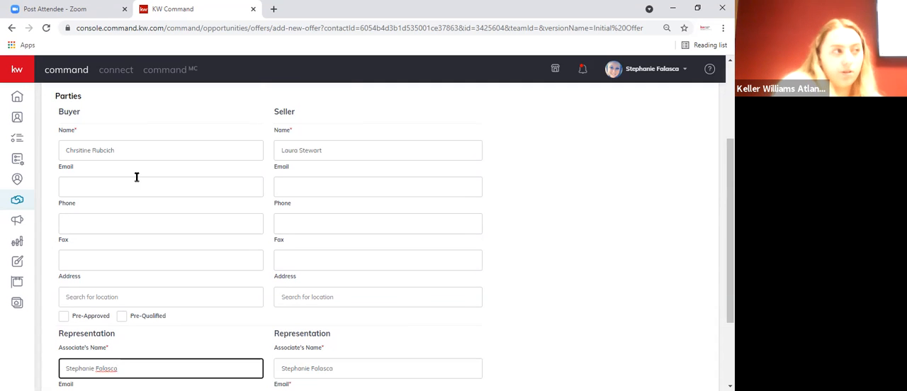
{"action": "scroll", "coordinate": [317, 265], "scroll_direction": "down", "scroll_amount": 1}
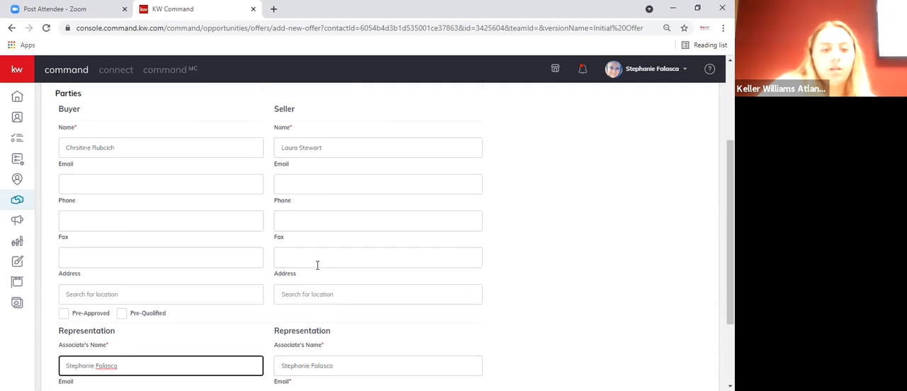
{"action": "scroll", "coordinate": [318, 265], "scroll_direction": "down", "scroll_amount": 3}
{"action": "left_click", "coordinate": [460, 370]}
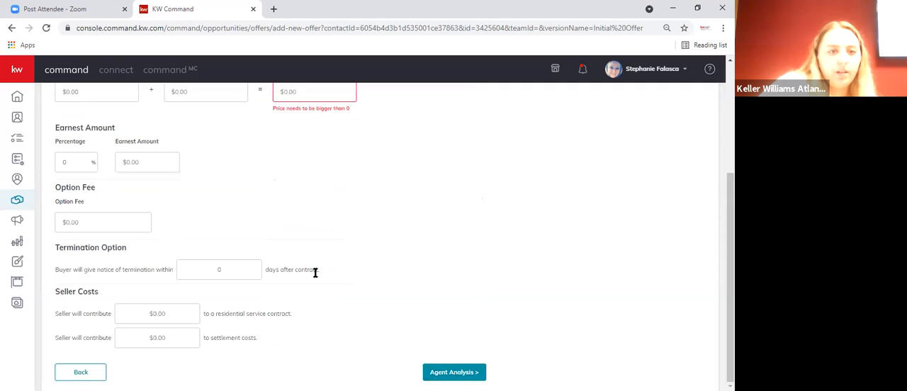
- Set both the finance amount and the cash amount to $500,000 in the offer's terms
{"action": "scroll", "coordinate": [317, 273], "scroll_direction": "up", "scroll_amount": 2}
{"action": "scroll", "coordinate": [317, 274], "scroll_direction": "down", "scroll_amount": 2}
{"action": "scroll", "coordinate": [316, 274], "scroll_direction": "up", "scroll_amount": 2}
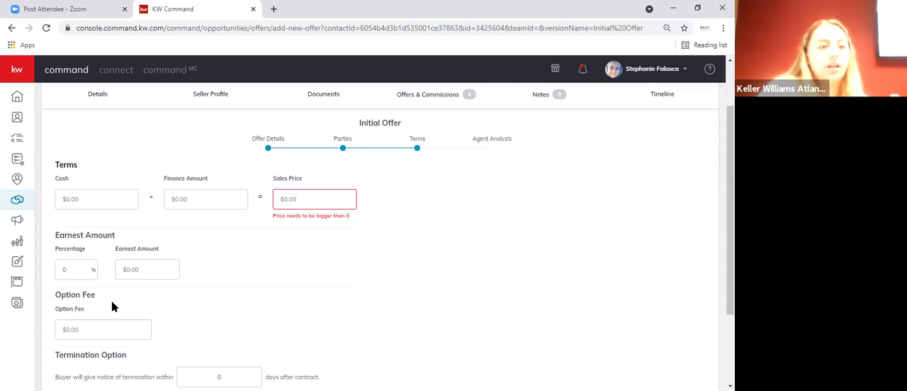
{"action": "left_click", "coordinate": [181, 205]}
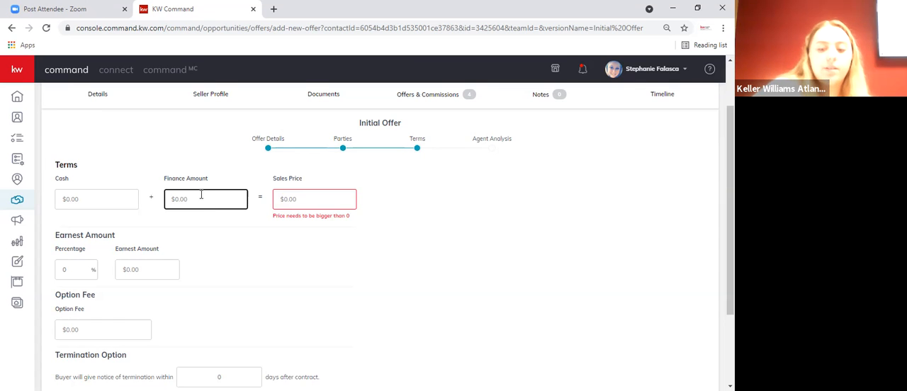
{"action": "type", "text": "500,000"}
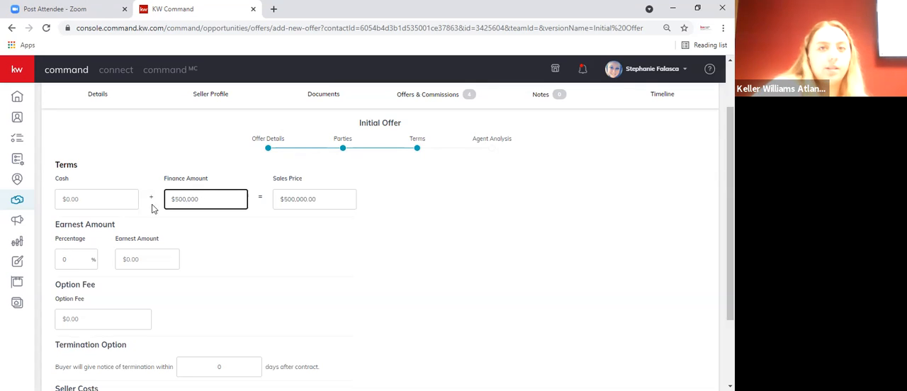
{"action": "left_click", "coordinate": [121, 199]}
{"action": "type", "text": "5000000"}
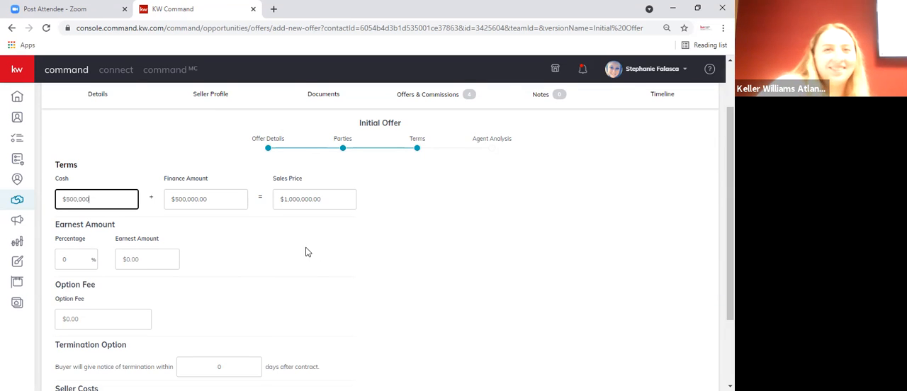
- Continue to the agent analysis, leave its fields blank and save the offer
{"action": "scroll", "coordinate": [316, 271], "scroll_direction": "down", "scroll_amount": 3}
{"action": "left_click", "coordinate": [455, 372]}
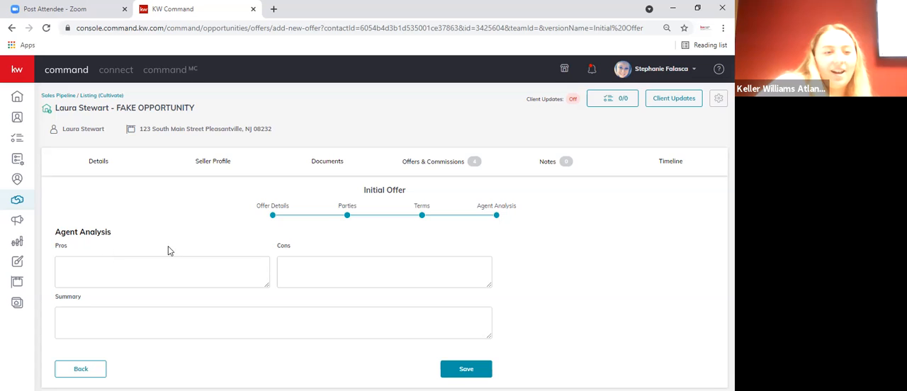
{"action": "left_click", "coordinate": [481, 368]}
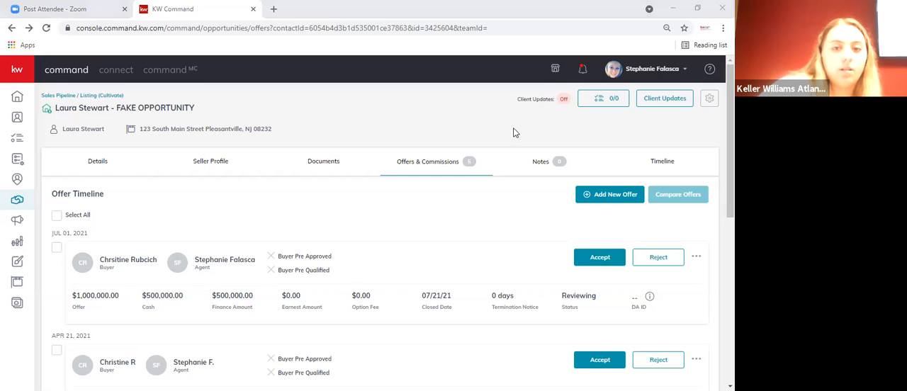
- Accept the offer dated July 1, 2021 and open its commission management page
{"action": "left_click", "coordinate": [599, 258]}
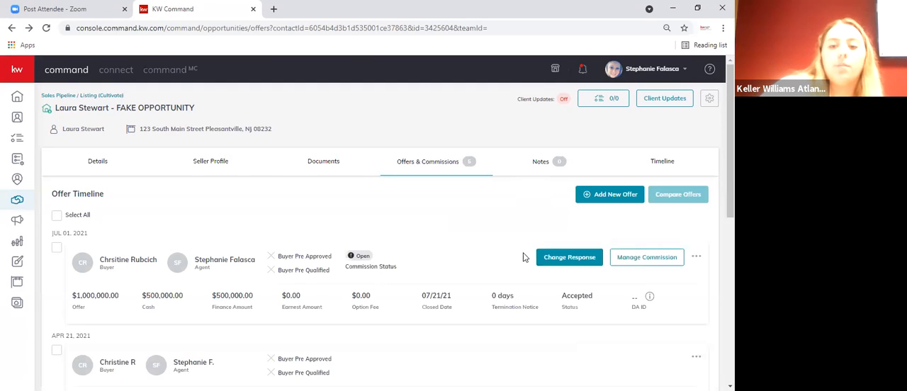
{"action": "left_click", "coordinate": [636, 259]}
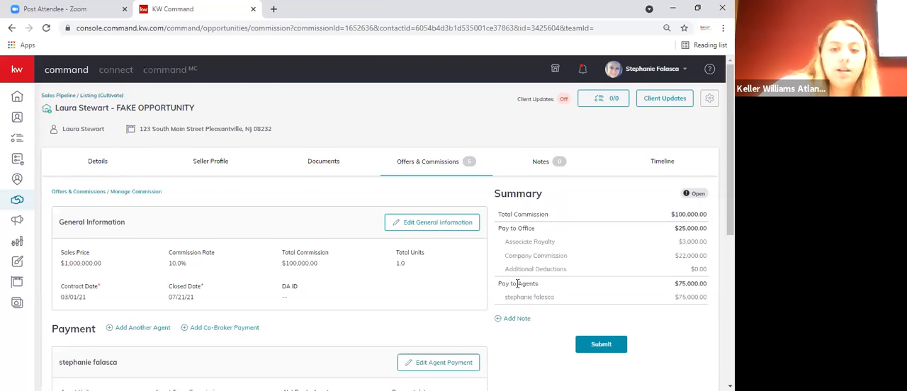
{"action": "scroll", "coordinate": [517, 284], "scroll_direction": "down", "scroll_amount": 1}
{"action": "scroll", "coordinate": [515, 285], "scroll_direction": "up", "scroll_amount": 1}
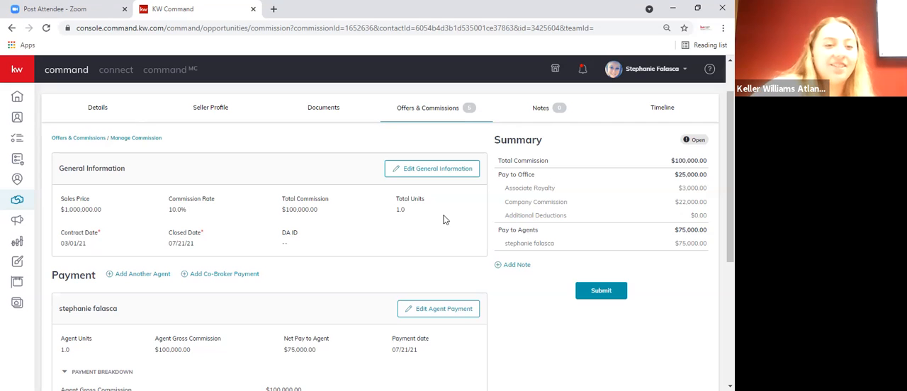
- Set the commission rate to 3% in the commission's general information and save the changes
{"action": "left_click", "coordinate": [427, 170]}
{"action": "left_click", "coordinate": [343, 190]}
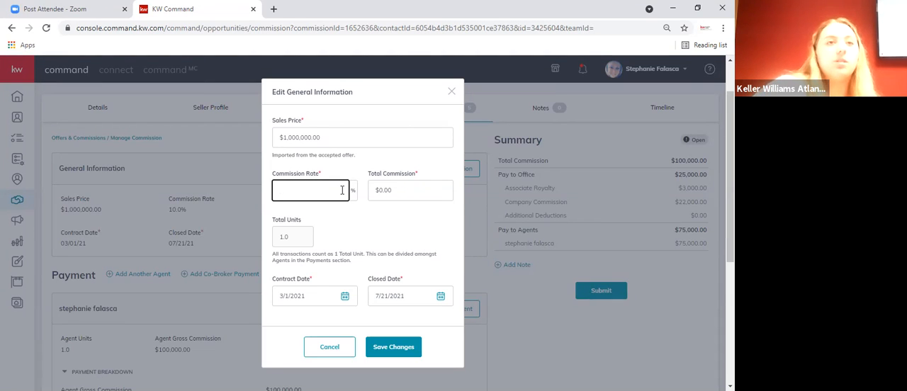
{"action": "type", "text": "3"}
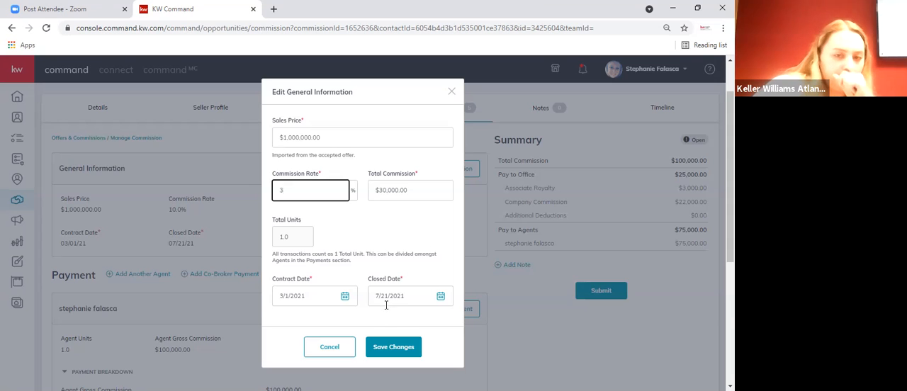
{"action": "scroll", "coordinate": [399, 253], "scroll_direction": "down", "scroll_amount": 3}
{"action": "scroll", "coordinate": [398, 255], "scroll_direction": "up", "scroll_amount": 3}
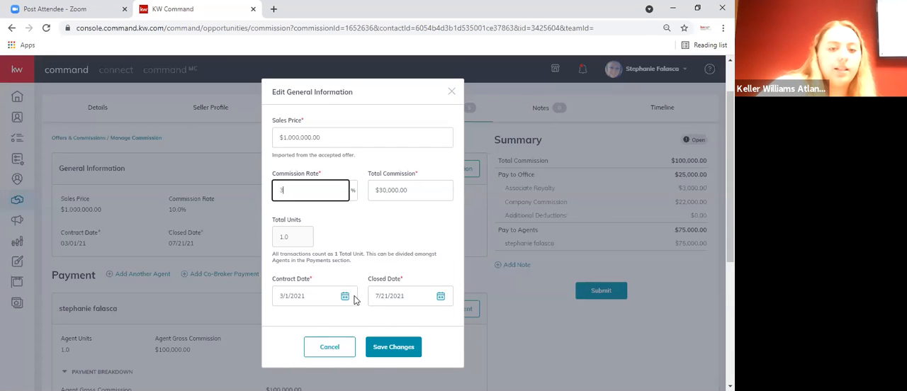
{"action": "left_click", "coordinate": [347, 298]}
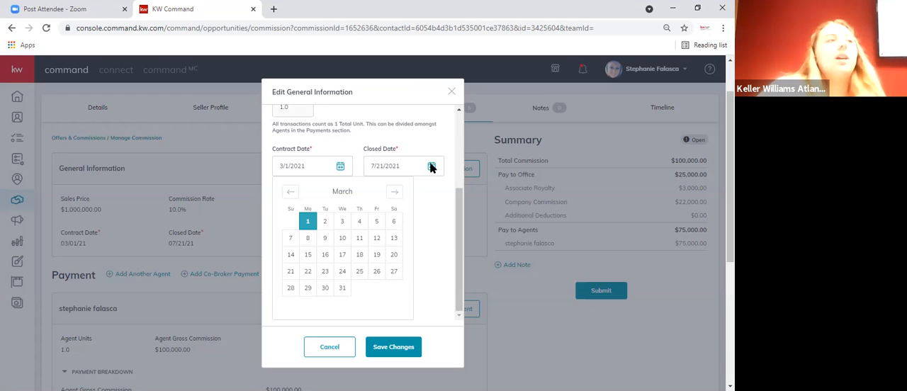
{"action": "left_click", "coordinate": [383, 346]}
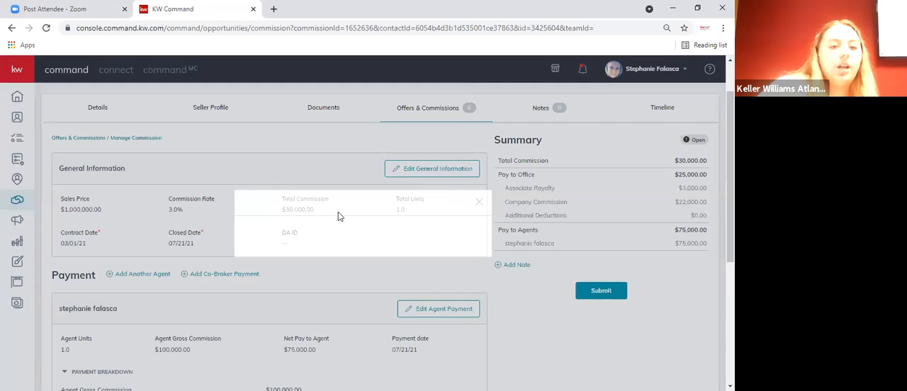
- Open the agent's payment for editing and recalculate the agent gross commission from the 3% rate
{"action": "scroll", "coordinate": [355, 219], "scroll_direction": "down", "scroll_amount": 1}
{"action": "scroll", "coordinate": [367, 226], "scroll_direction": "down", "scroll_amount": 2}
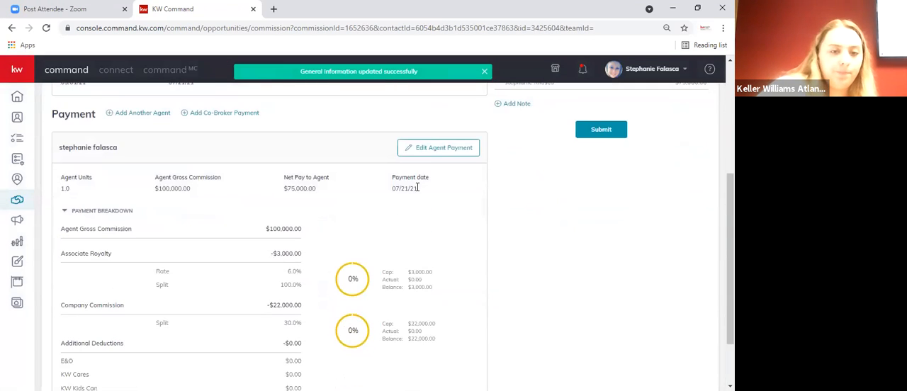
{"action": "left_click", "coordinate": [419, 151]}
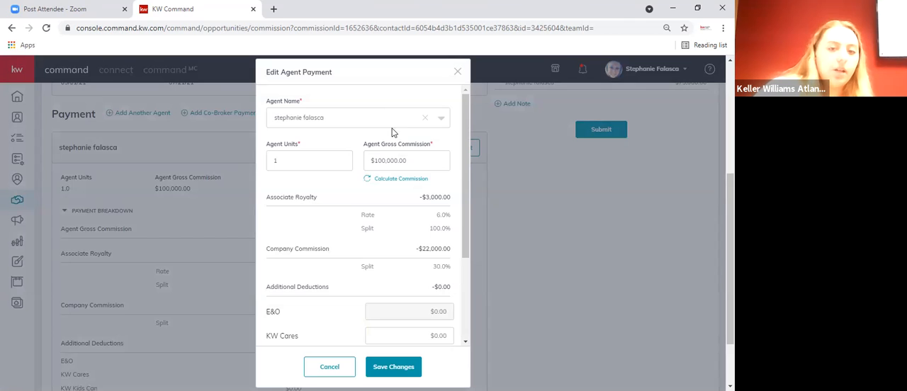
{"action": "left_click", "coordinate": [379, 182]}
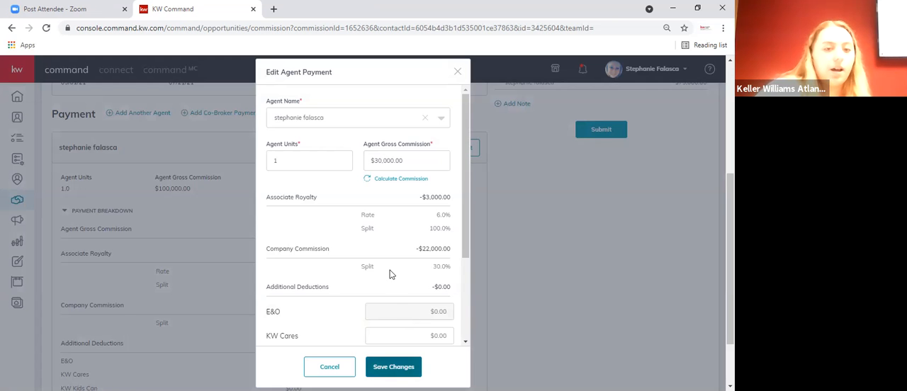
- Start an extra payment item of type Inside Referral and set its amount to $5,000
{"action": "scroll", "coordinate": [394, 273], "scroll_direction": "down", "scroll_amount": 2}
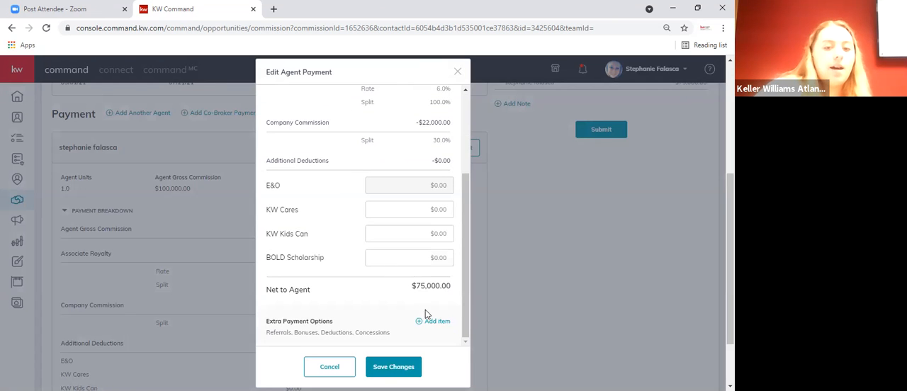
{"action": "left_click", "coordinate": [433, 323]}
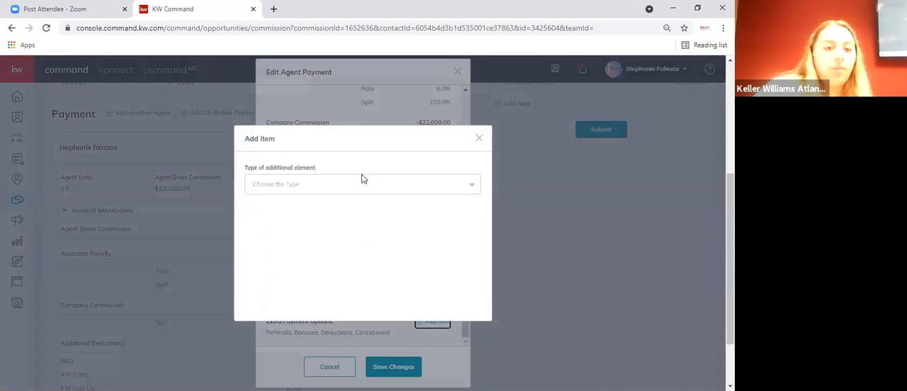
{"action": "left_click", "coordinate": [362, 182]}
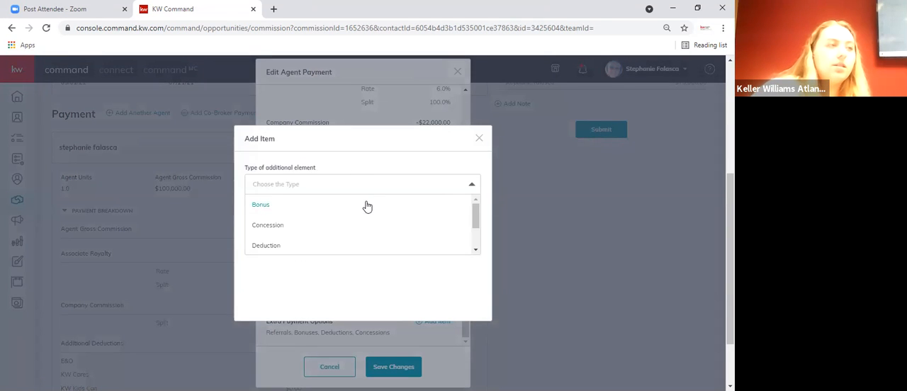
{"action": "scroll", "coordinate": [355, 230], "scroll_direction": "down", "scroll_amount": 2}
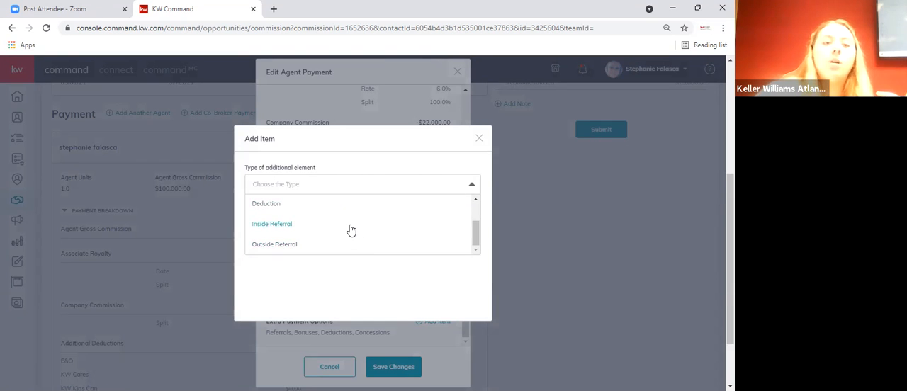
{"action": "left_click", "coordinate": [351, 226]}
{"action": "left_click", "coordinate": [348, 226]}
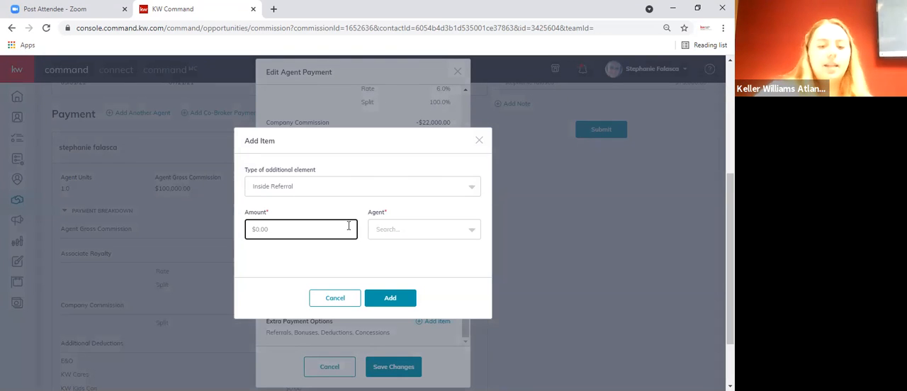
{"action": "type", "text": "500000"}
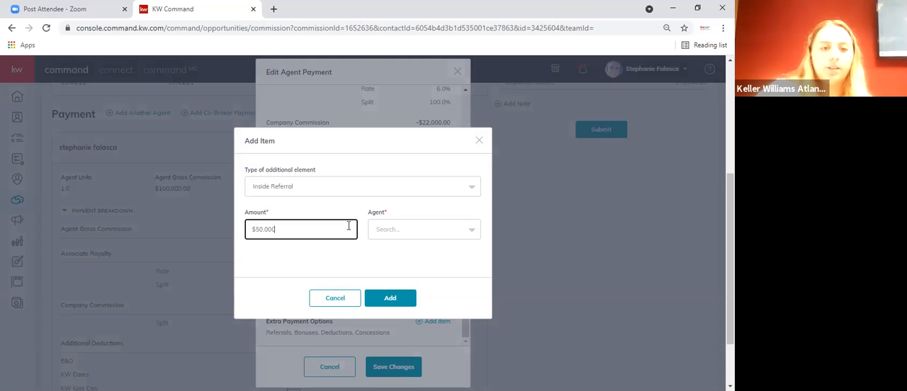
{"action": "key", "text": "BackSpace"}
{"action": "key", "text": "BackSpace"}
{"action": "key", "text": "BackSpace"}
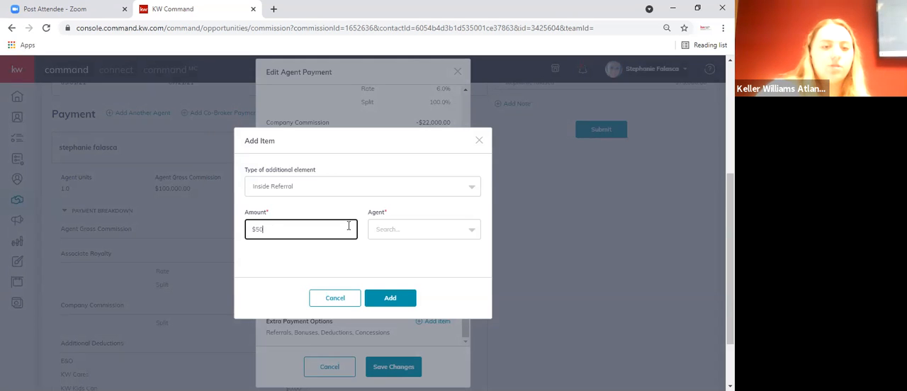
{"action": "type", "text": "000"}
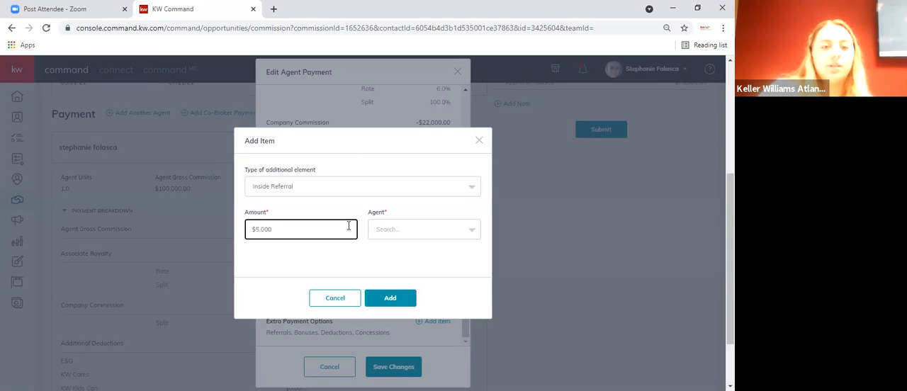
- Find and select the referral agent by first name, add the referral item and save the agent payment
{"action": "left_click", "coordinate": [404, 232]}
{"action": "type", "text": "steve"}
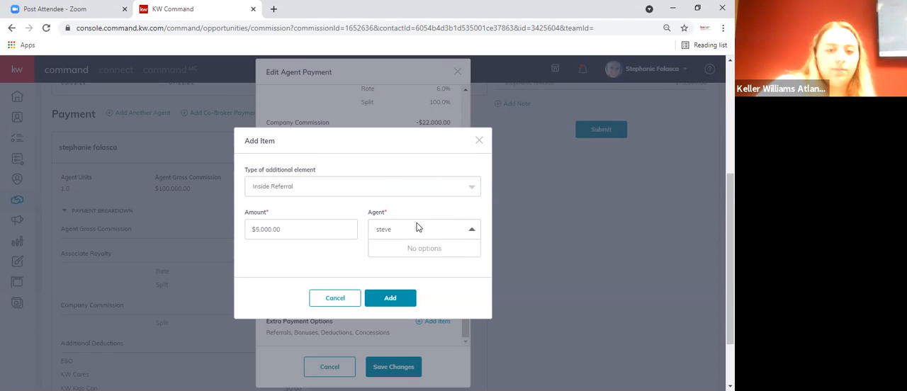
{"action": "key", "text": "BackSpace"}
{"action": "key", "text": "BackSpace"}
{"action": "key", "text": "BackSpace"}
{"action": "key", "text": "BackSpace"}
{"action": "type", "text": "Ste"}
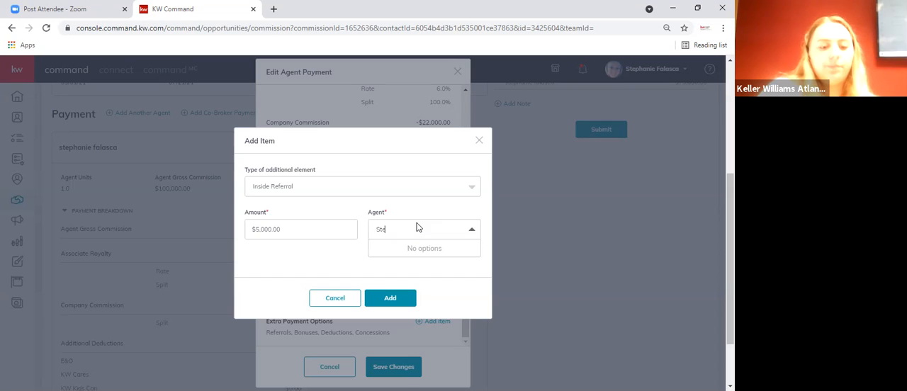
{"action": "type", "text": "ephen"}
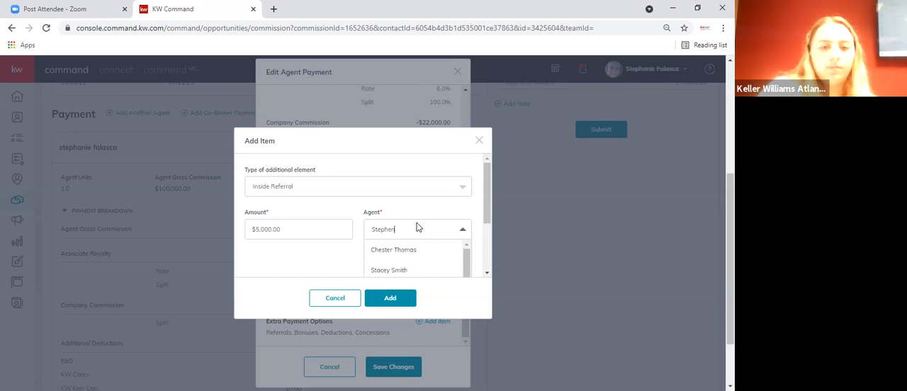
{"action": "left_click", "coordinate": [405, 250]}
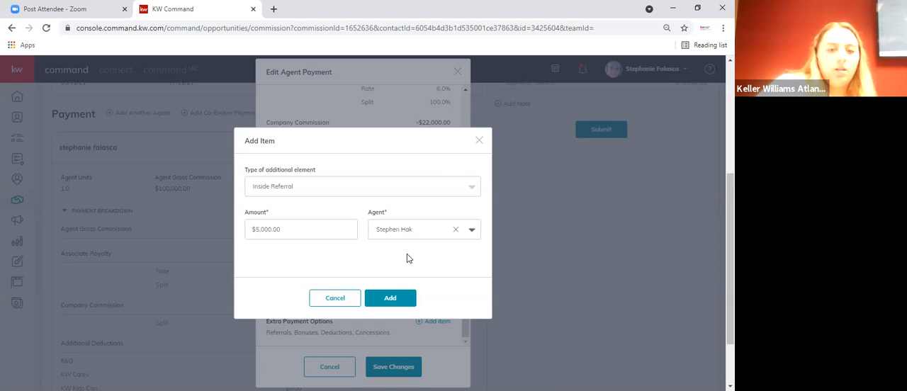
{"action": "left_click", "coordinate": [397, 297]}
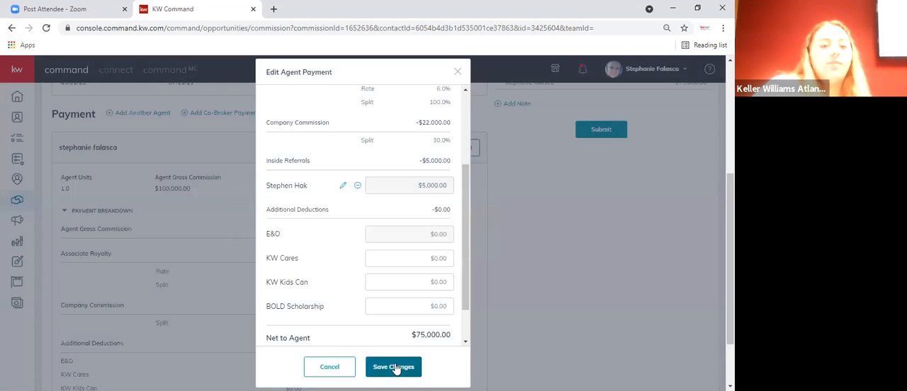
{"action": "left_click", "coordinate": [395, 368]}
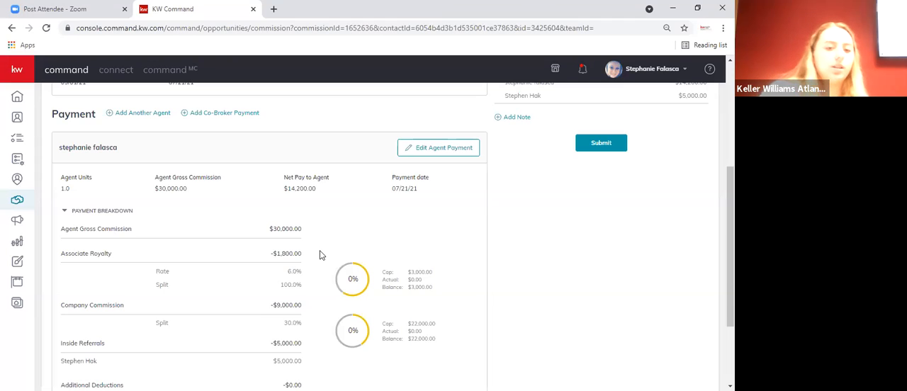
- Set the commission rate to 10% in the commission's general information and save the changes
{"action": "scroll", "coordinate": [323, 255], "scroll_direction": "down", "scroll_amount": 3}
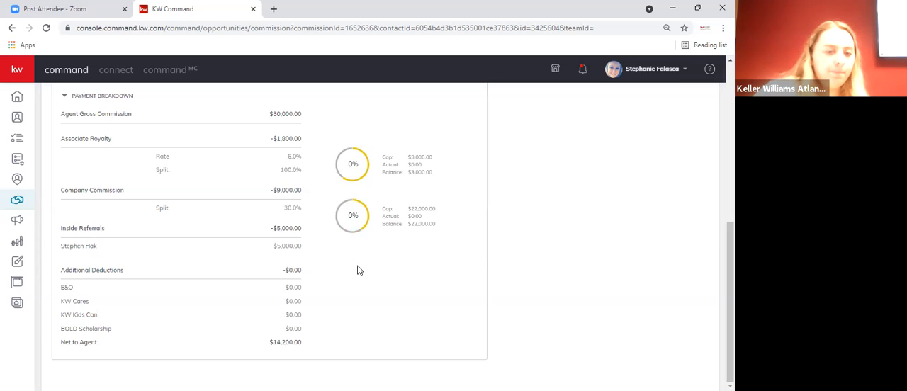
{"action": "scroll", "coordinate": [354, 297], "scroll_direction": "up", "scroll_amount": 3}
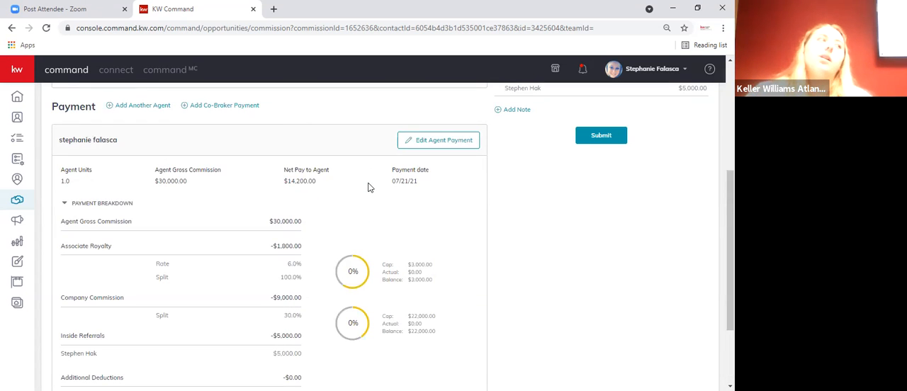
{"action": "scroll", "coordinate": [368, 187], "scroll_direction": "down", "scroll_amount": 3}
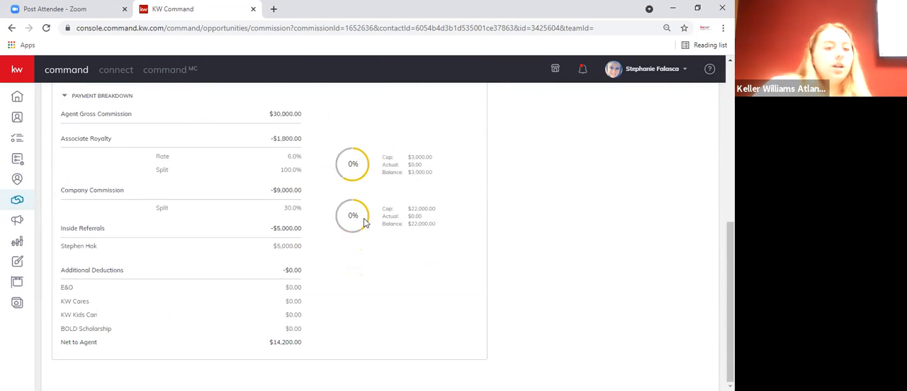
{"action": "scroll", "coordinate": [338, 339], "scroll_direction": "up", "scroll_amount": 2}
{"action": "scroll", "coordinate": [339, 336], "scroll_direction": "up", "scroll_amount": 6}
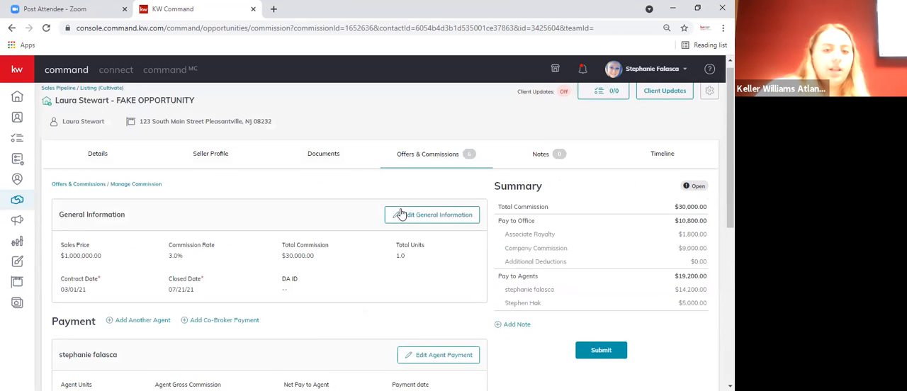
{"action": "left_click", "coordinate": [394, 217]}
{"action": "left_click", "coordinate": [303, 189]}
{"action": "key", "text": "BackSpace"}
{"action": "type", "text": "10"}
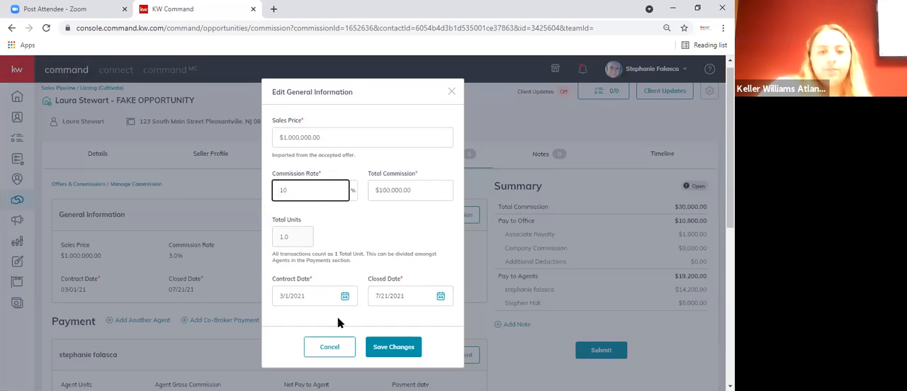
{"action": "left_click", "coordinate": [391, 346]}
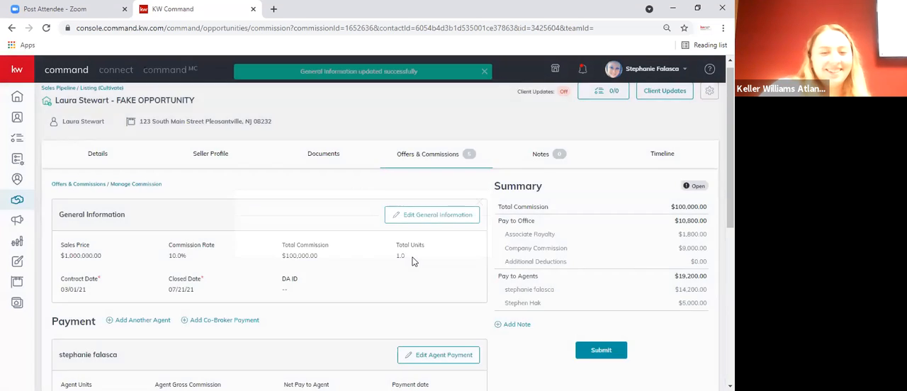
- Recalculate the gross commission in the agent's payment for the 10% rate and save the changes
{"action": "scroll", "coordinate": [426, 284], "scroll_direction": "down", "scroll_amount": 2}
{"action": "left_click", "coordinate": [438, 248]}
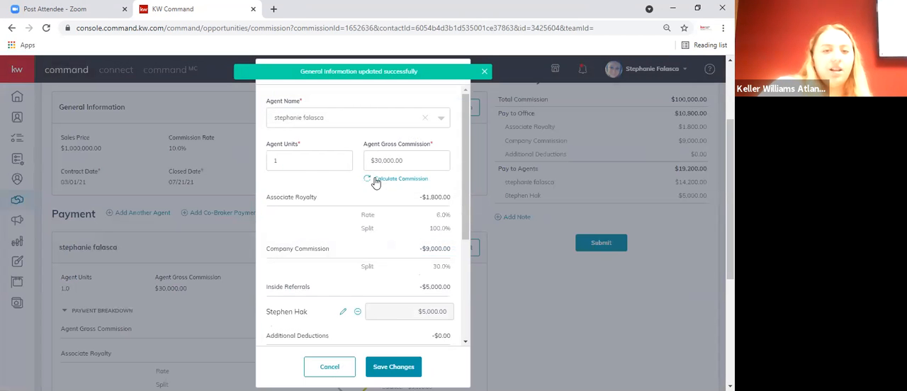
{"action": "left_click", "coordinate": [397, 370]}
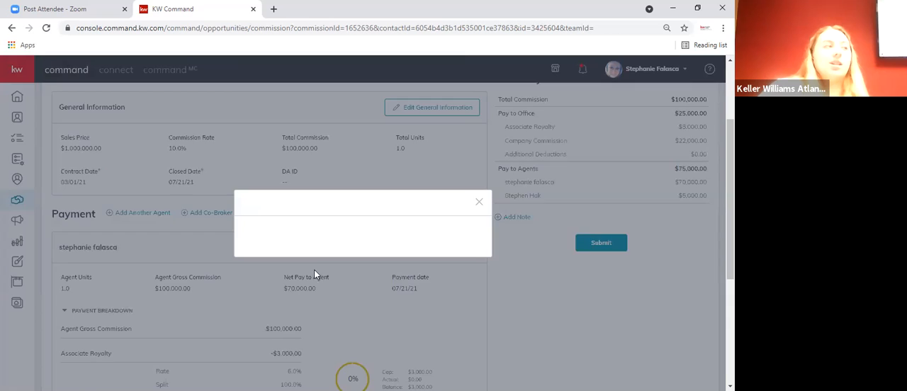
- Review the agent's payment breakdown, including royalty, company commission, referral and cap amounts, along with the commission summary
{"action": "scroll", "coordinate": [321, 277], "scroll_direction": "down", "scroll_amount": 3}
{"action": "scroll", "coordinate": [321, 281], "scroll_direction": "down", "scroll_amount": 2}
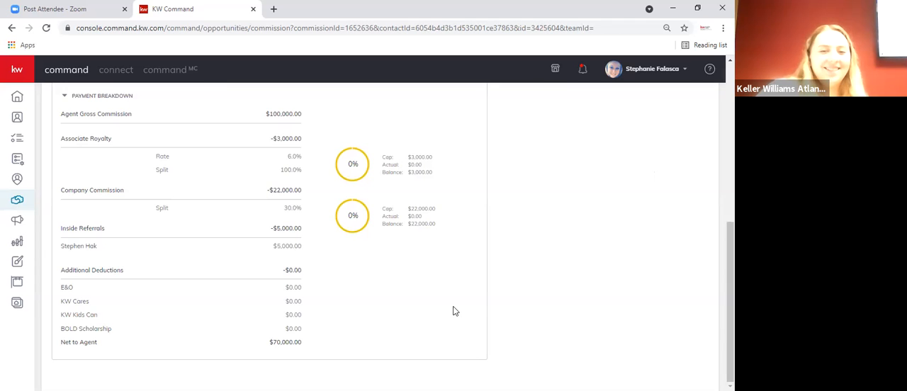
{"action": "scroll", "coordinate": [466, 310], "scroll_direction": "up", "scroll_amount": 5}
{"action": "scroll", "coordinate": [580, 259], "scroll_direction": "down", "scroll_amount": 1}
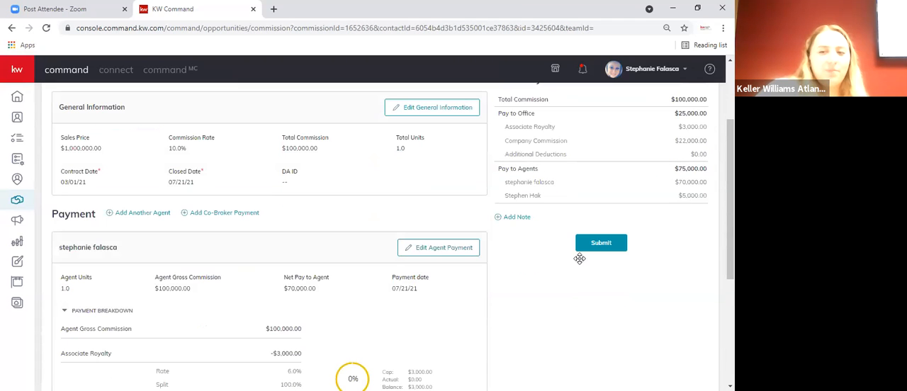
{"action": "scroll", "coordinate": [569, 185], "scroll_direction": "up", "scroll_amount": 2}
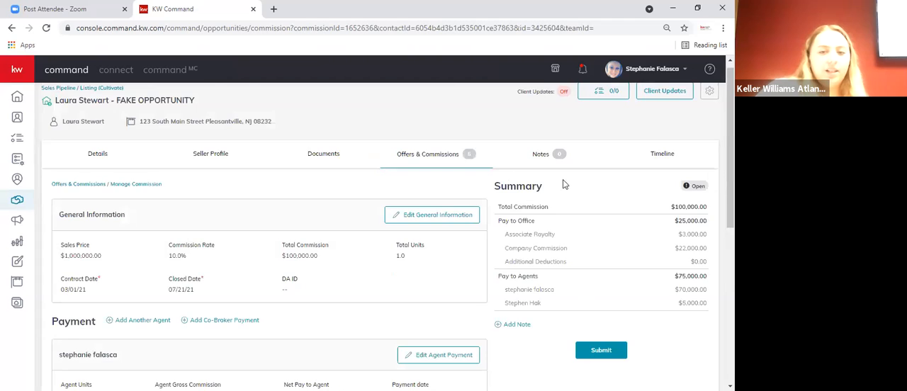
{"action": "scroll", "coordinate": [552, 215], "scroll_direction": "down", "scroll_amount": 1}
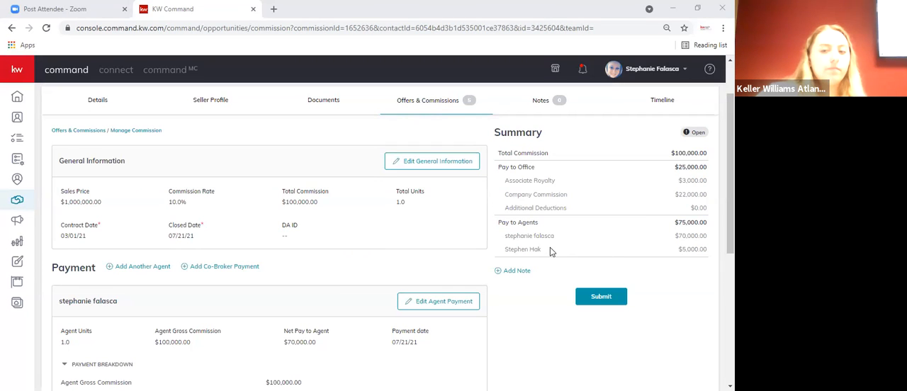
{"action": "scroll", "coordinate": [550, 248], "scroll_direction": "down", "scroll_amount": 1}
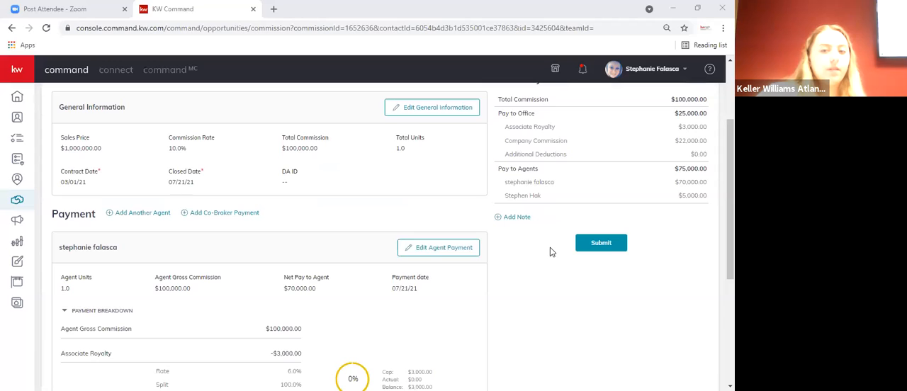
{"action": "scroll", "coordinate": [509, 270], "scroll_direction": "down", "scroll_amount": 4}
{"action": "scroll", "coordinate": [514, 271], "scroll_direction": "up", "scroll_amount": 4}
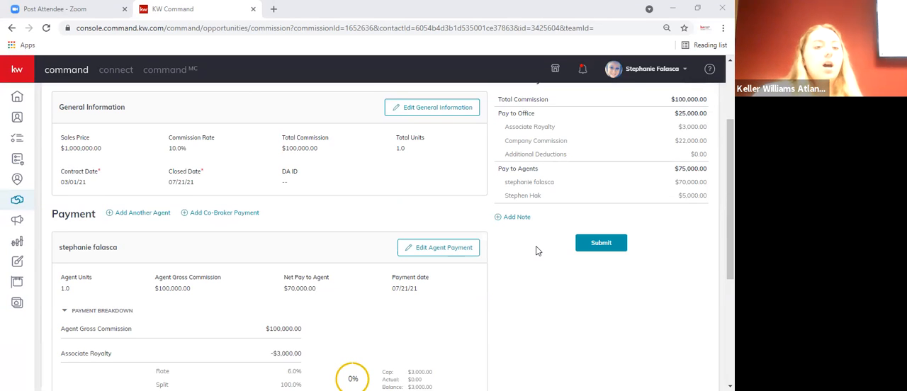
{"action": "scroll", "coordinate": [528, 263], "scroll_direction": "down", "scroll_amount": 3}
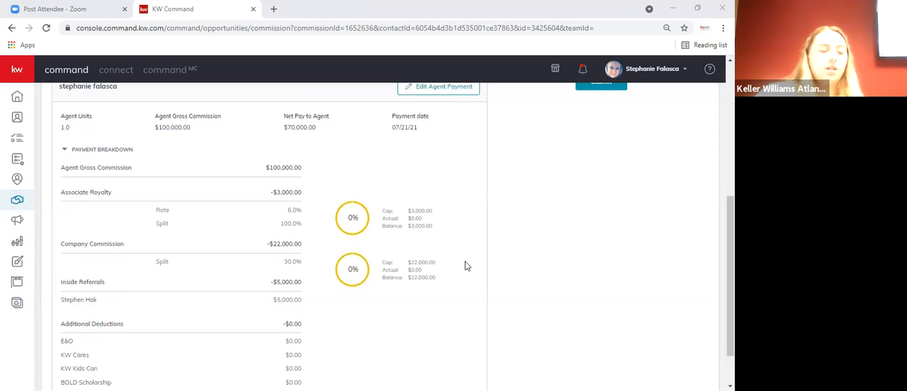
{"action": "scroll", "coordinate": [454, 258], "scroll_direction": "up", "scroll_amount": 4}
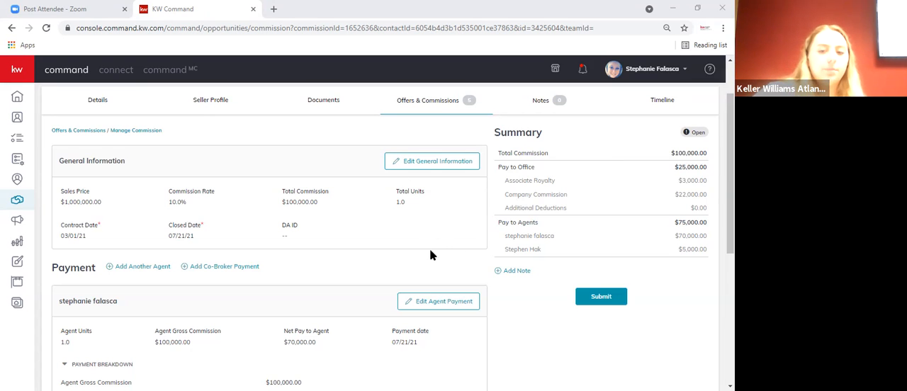
{"action": "scroll", "coordinate": [347, 247], "scroll_direction": "down", "scroll_amount": 1}
{"action": "scroll", "coordinate": [347, 248], "scroll_direction": "down", "scroll_amount": 4}
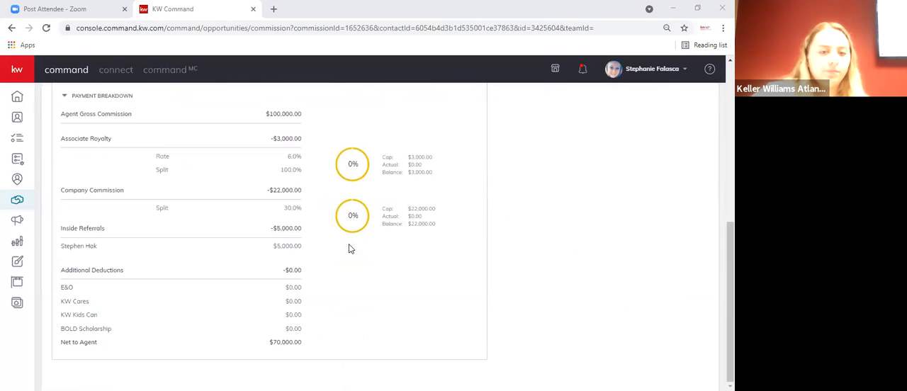
{"action": "scroll", "coordinate": [356, 250], "scroll_direction": "up", "scroll_amount": 2}
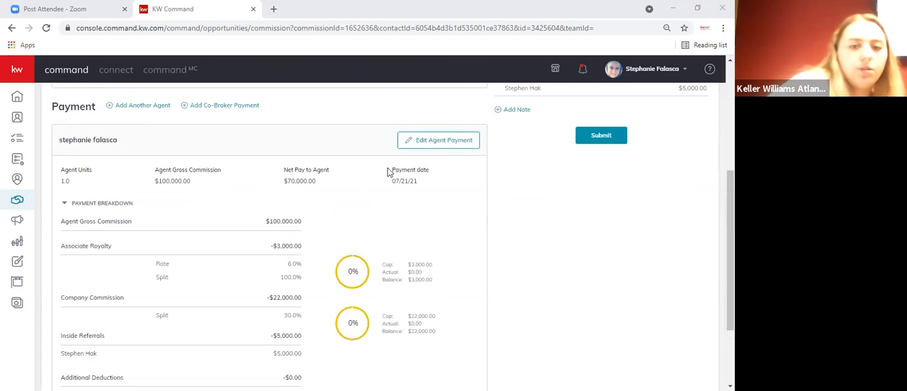
- Open the agent's payment for editing and go to its extra payment options
{"action": "left_click", "coordinate": [448, 141]}
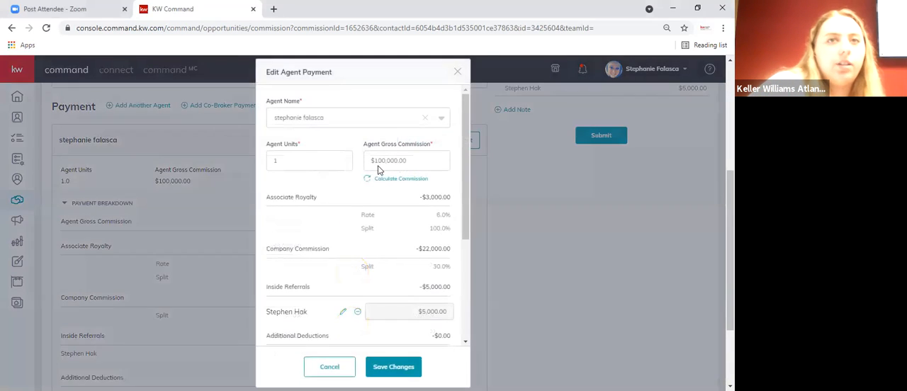
{"action": "scroll", "coordinate": [355, 262], "scroll_direction": "down", "scroll_amount": 3}
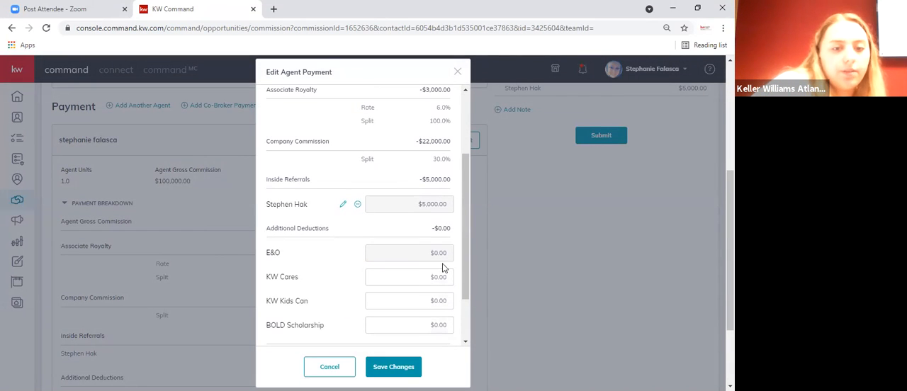
{"action": "scroll", "coordinate": [432, 308], "scroll_direction": "down", "scroll_amount": 1}
- Try an outside referral item at 25% with the EIN tax ID type, and cancel it without adding
{"action": "left_click", "coordinate": [435, 321]}
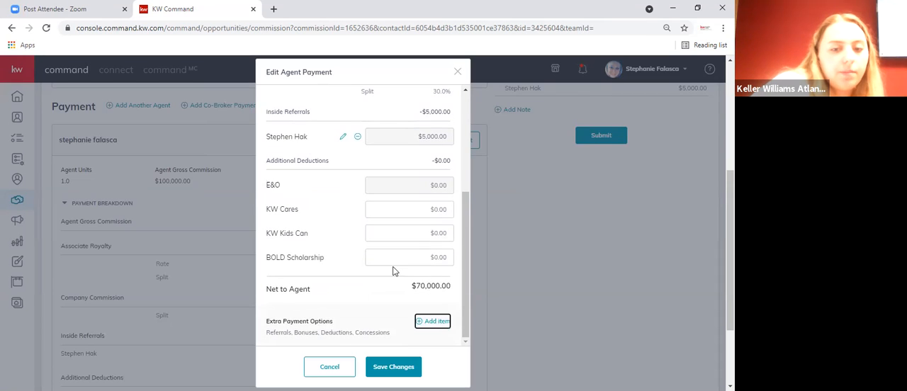
{"action": "left_click", "coordinate": [345, 184]}
{"action": "scroll", "coordinate": [345, 209], "scroll_direction": "down", "scroll_amount": 2}
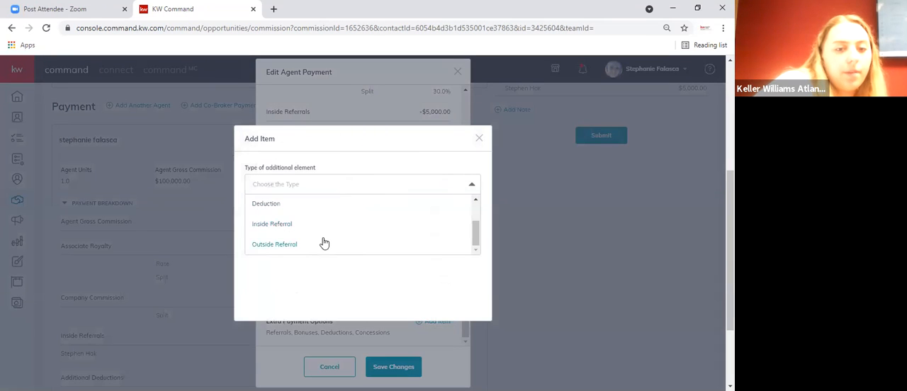
{"action": "left_click", "coordinate": [324, 244]}
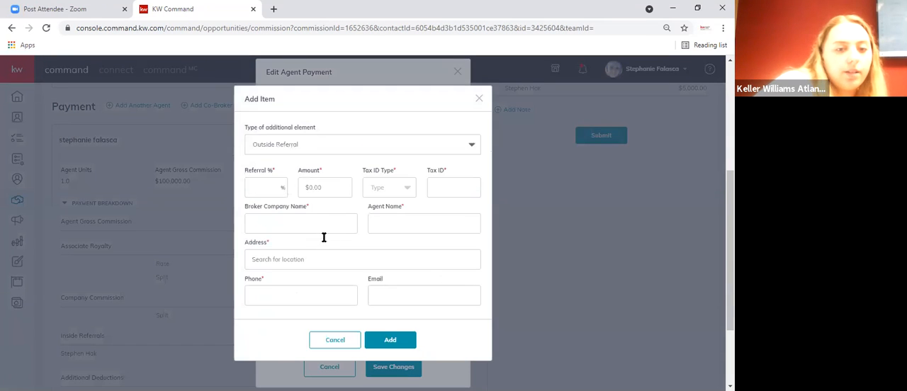
{"action": "left_click", "coordinate": [270, 187]}
{"action": "type", "text": "25"}
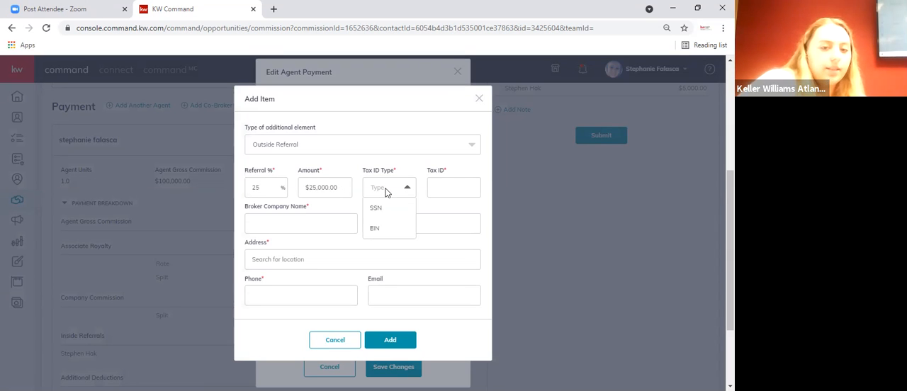
{"action": "left_click", "coordinate": [383, 230]}
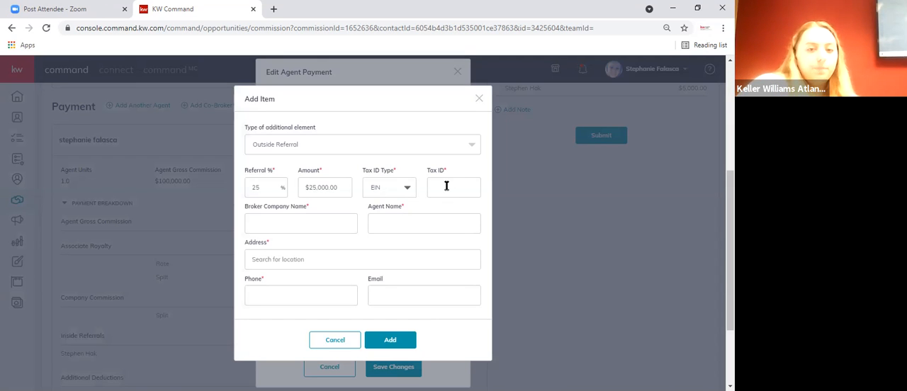
{"action": "left_click", "coordinate": [314, 221]}
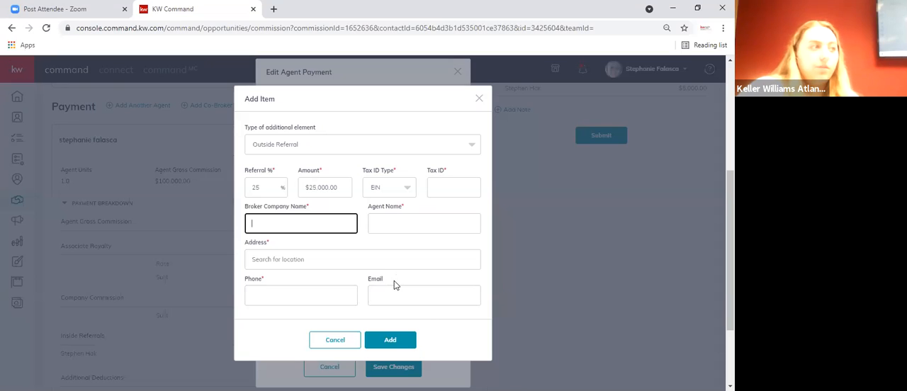
{"action": "left_click", "coordinate": [331, 339]}
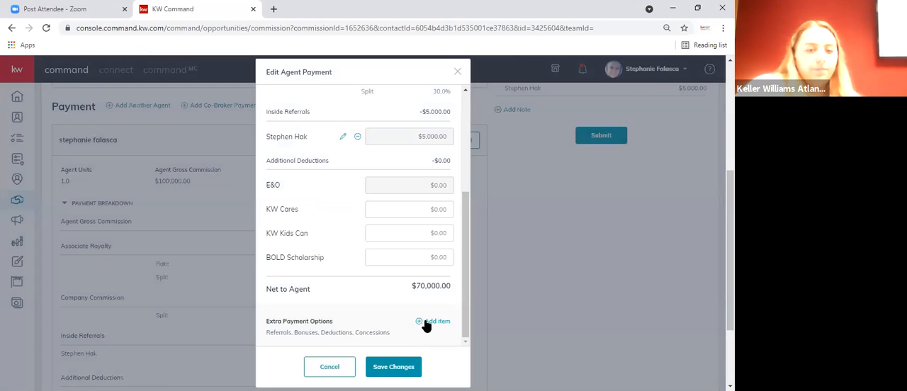
- Try a deduction item with the EIN tax ID type, and cancel it without adding
{"action": "left_click", "coordinate": [431, 321]}
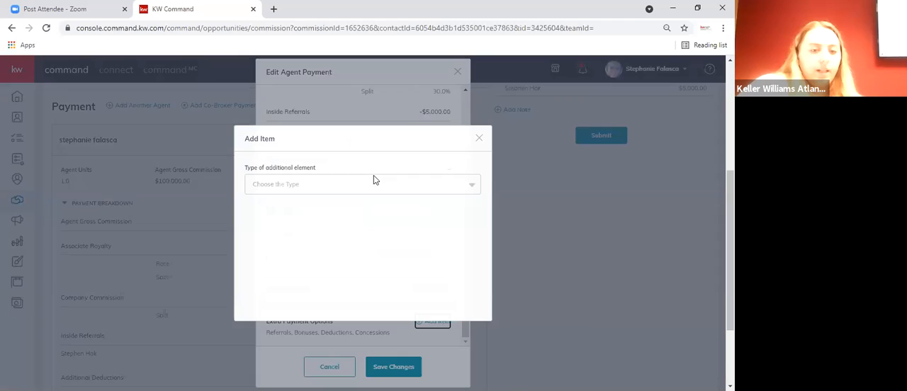
{"action": "left_click", "coordinate": [374, 180]}
{"action": "left_click", "coordinate": [318, 248]}
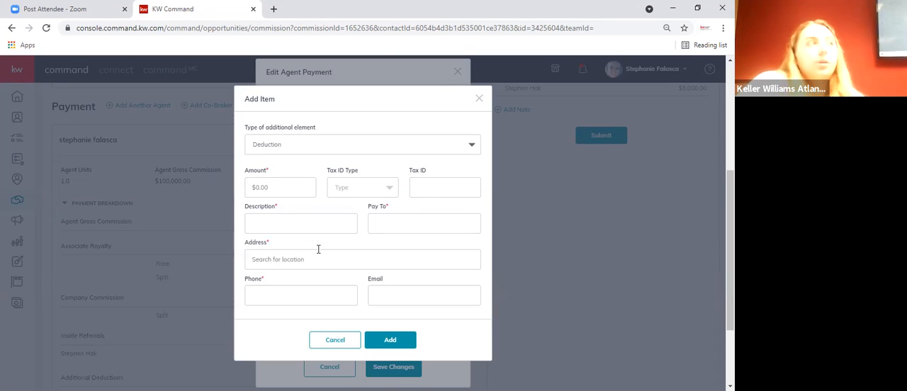
{"action": "left_click", "coordinate": [292, 182]}
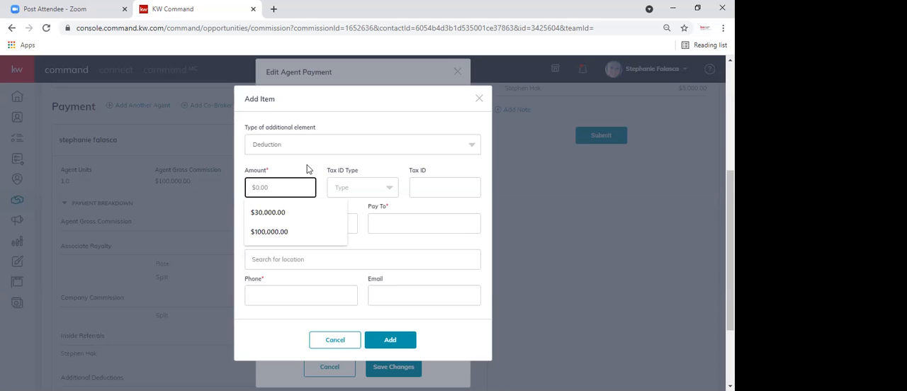
{"action": "left_click", "coordinate": [369, 185]}
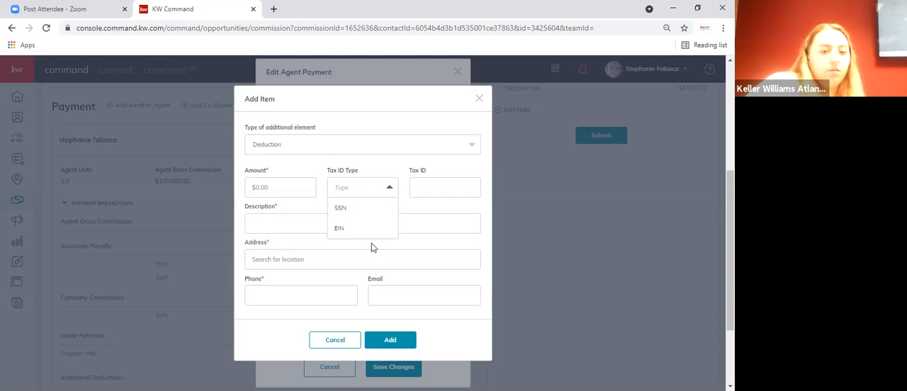
{"action": "left_click", "coordinate": [368, 228]}
{"action": "left_click", "coordinate": [383, 189]}
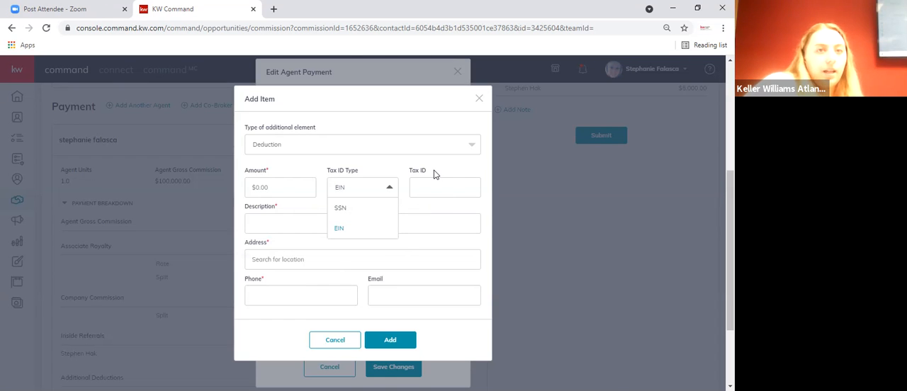
{"action": "left_click", "coordinate": [395, 162]}
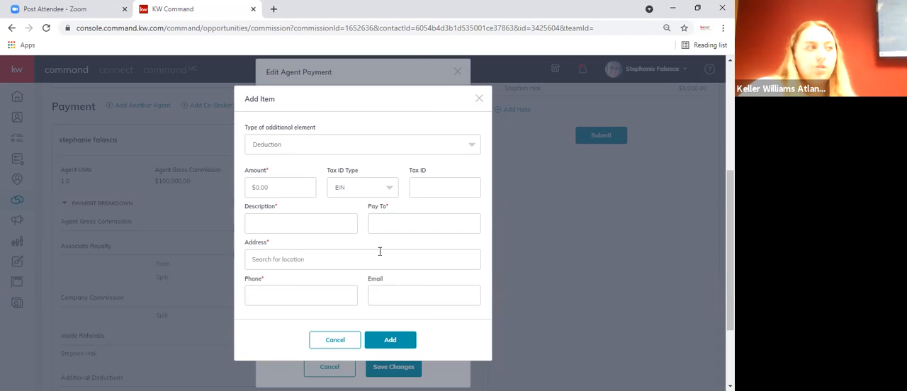
{"action": "left_click", "coordinate": [330, 344]}
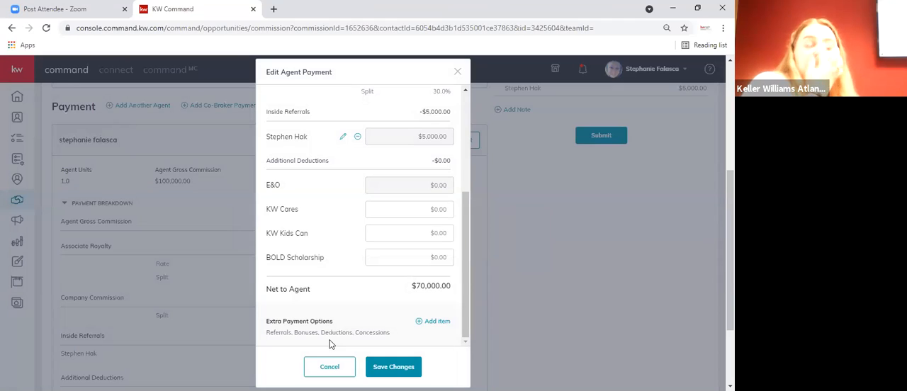
- Open a new deduction item again, check the other available item types, and cancel it
{"action": "left_click", "coordinate": [422, 323]}
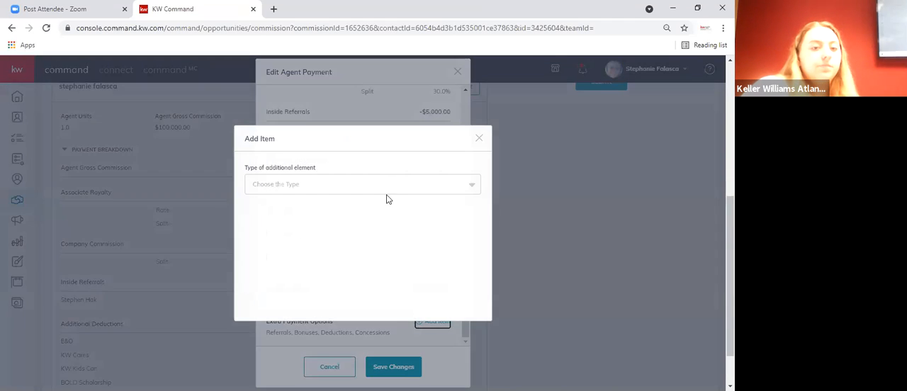
{"action": "left_click", "coordinate": [380, 186]}
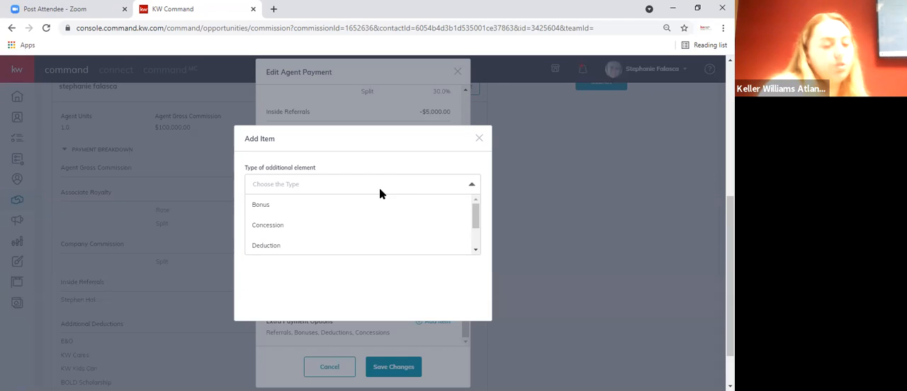
{"action": "left_click", "coordinate": [316, 245]}
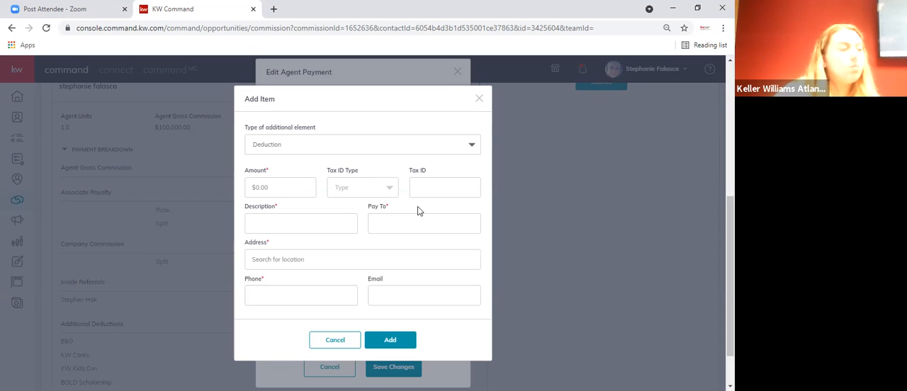
{"action": "left_click", "coordinate": [361, 146]}
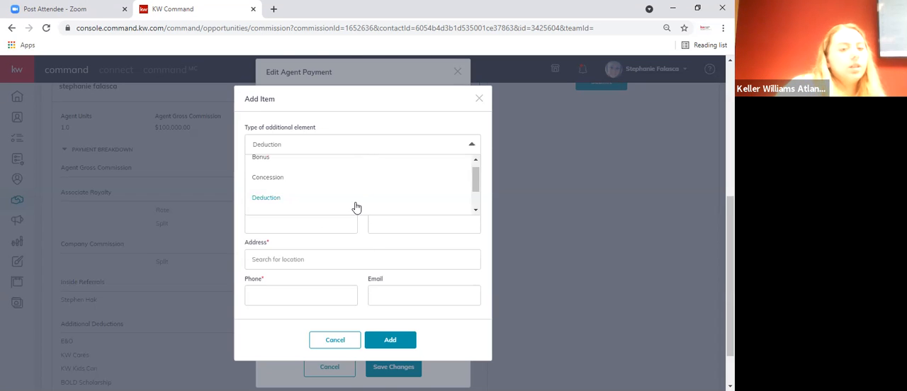
{"action": "scroll", "coordinate": [353, 204], "scroll_direction": "down", "scroll_amount": 2}
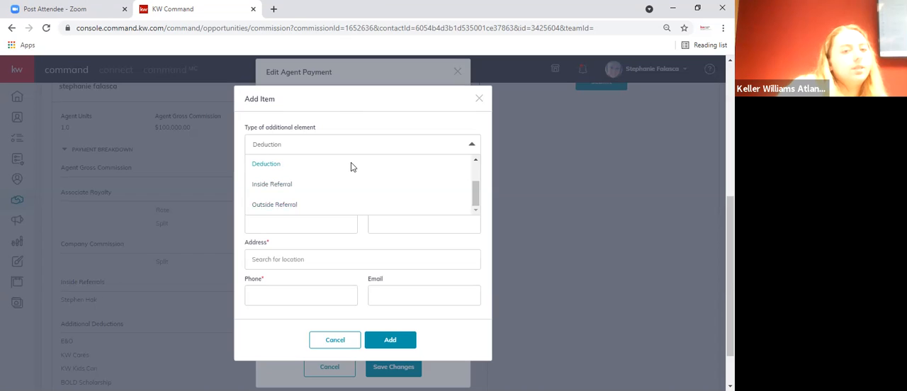
{"action": "left_click", "coordinate": [351, 164]}
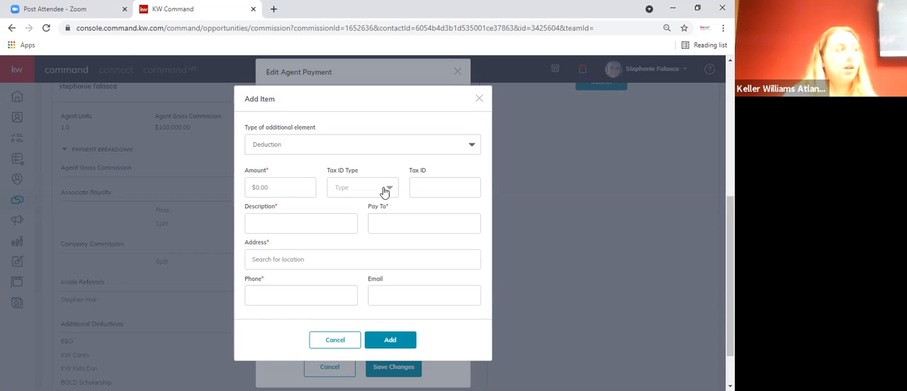
{"action": "left_click", "coordinate": [333, 341]}
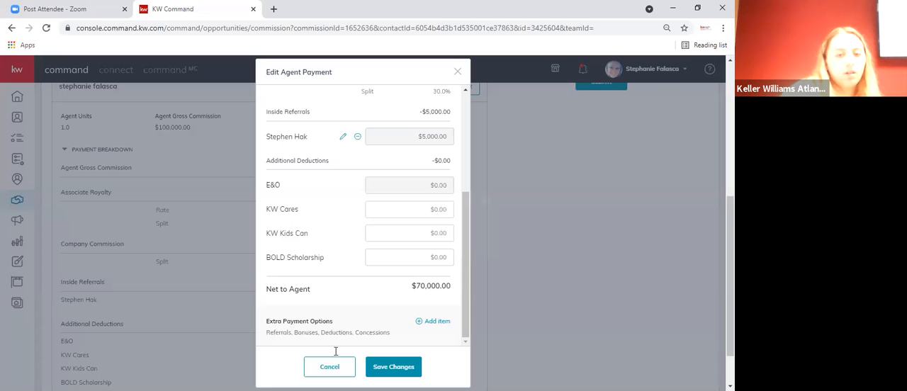
- Start a concession item in the agent's extra payment options and set its amount to $5,000
{"action": "scroll", "coordinate": [397, 315], "scroll_direction": "up", "scroll_amount": 1}
{"action": "scroll", "coordinate": [413, 319], "scroll_direction": "down", "scroll_amount": 1}
{"action": "left_click", "coordinate": [431, 323]}
{"action": "left_click", "coordinate": [352, 189]}
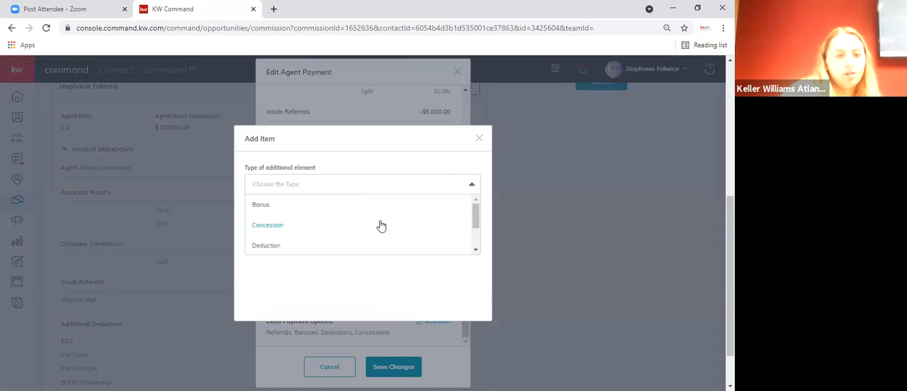
{"action": "left_click", "coordinate": [379, 225]}
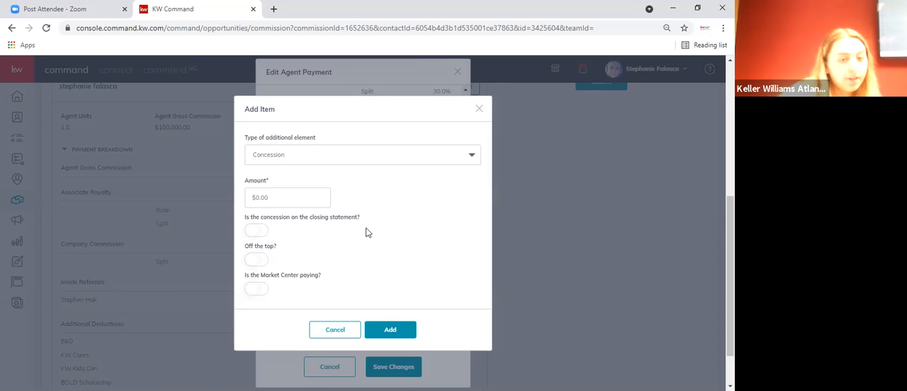
{"action": "left_click", "coordinate": [301, 199]}
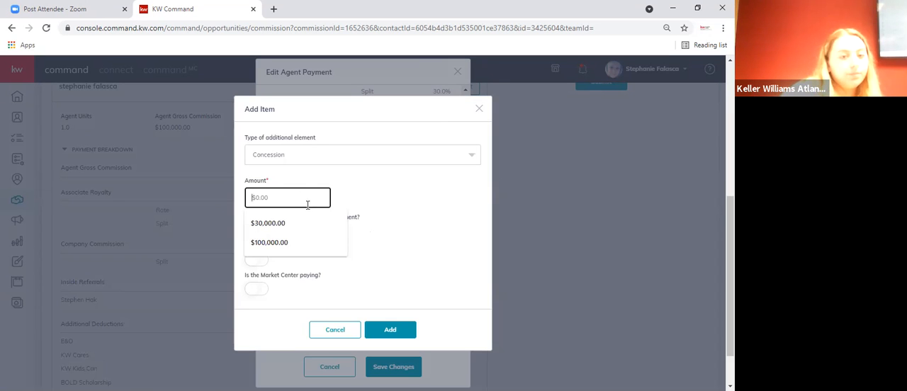
{"action": "left_click", "coordinate": [376, 196]}
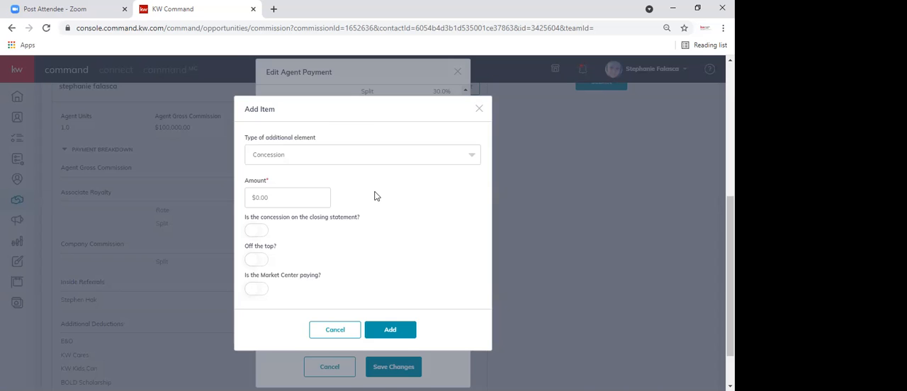
{"action": "left_click", "coordinate": [281, 197]}
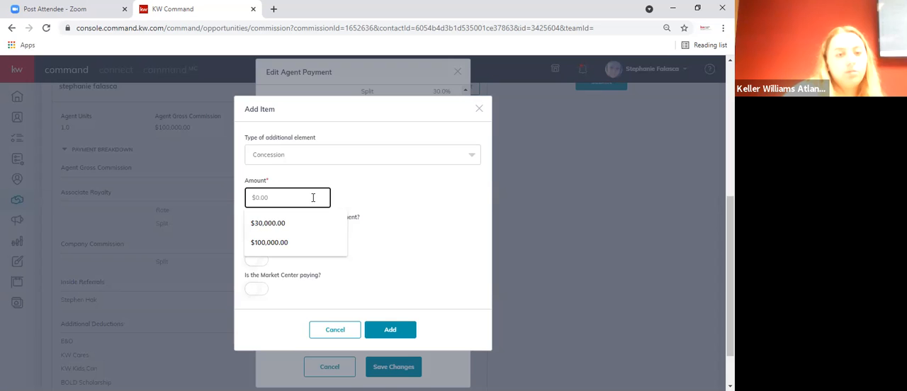
{"action": "type", "text": "5000"}
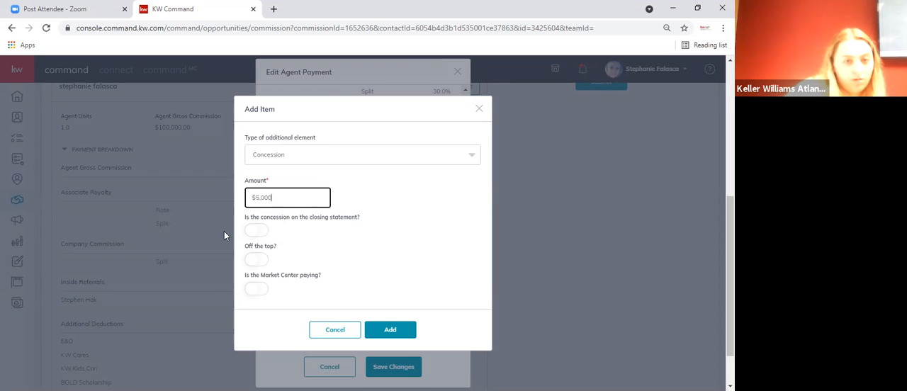
- Mark the concession as on the closing statement and off the top, and add it to the agent payment
{"action": "left_click", "coordinate": [257, 233]}
{"action": "left_click", "coordinate": [257, 231]}
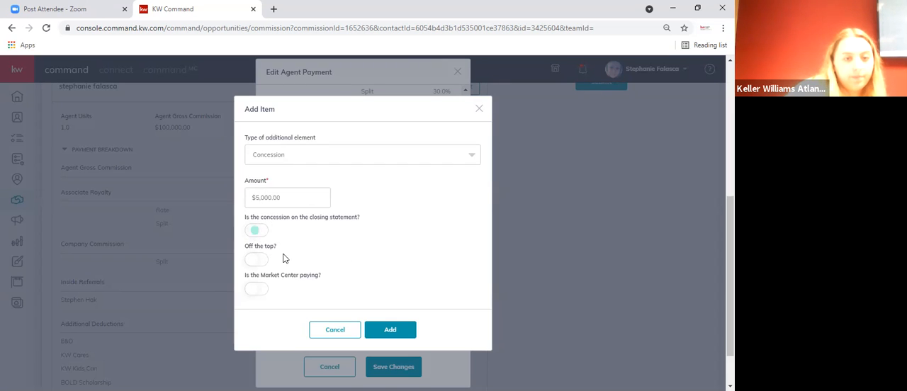
{"action": "left_click", "coordinate": [258, 259]}
{"action": "scroll", "coordinate": [310, 282], "scroll_direction": "down", "scroll_amount": 1}
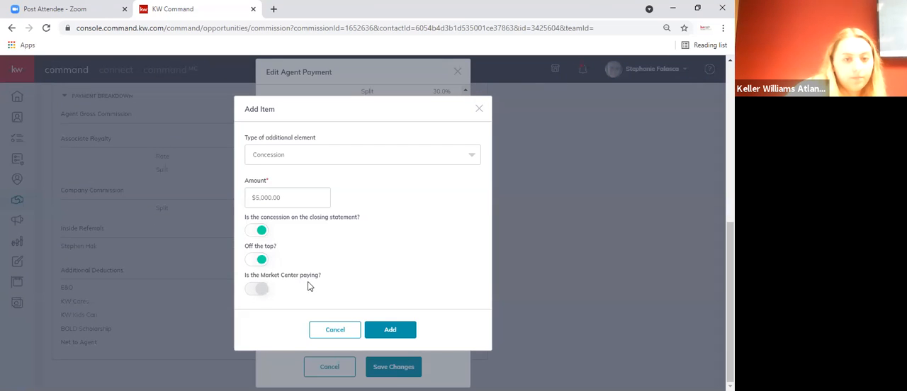
{"action": "scroll", "coordinate": [310, 287], "scroll_direction": "up", "scroll_amount": 3}
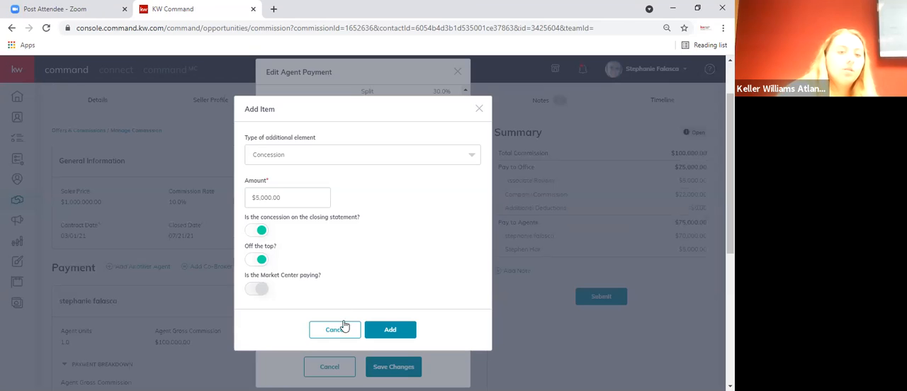
{"action": "left_click", "coordinate": [392, 331]}
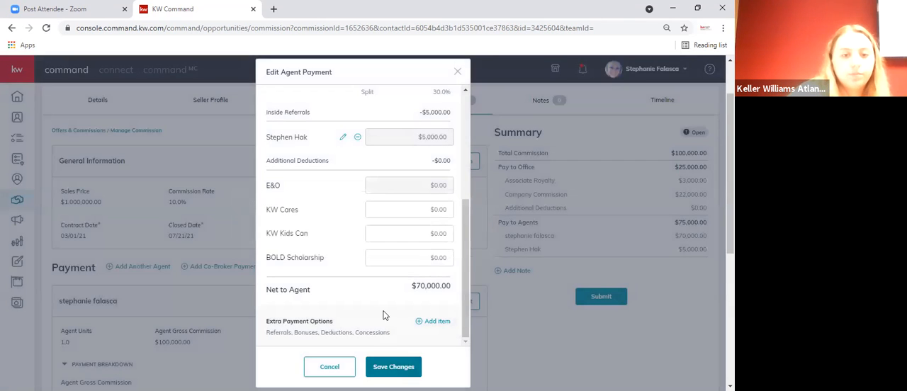
- Review the concession entry alongside the royalty, company commission and referral lines in the agent payment
{"action": "scroll", "coordinate": [385, 314], "scroll_direction": "down", "scroll_amount": 2}
{"action": "scroll", "coordinate": [384, 314], "scroll_direction": "up", "scroll_amount": 3}
{"action": "scroll", "coordinate": [452, 228], "scroll_direction": "up", "scroll_amount": 1}
{"action": "scroll", "coordinate": [452, 231], "scroll_direction": "up", "scroll_amount": 1}
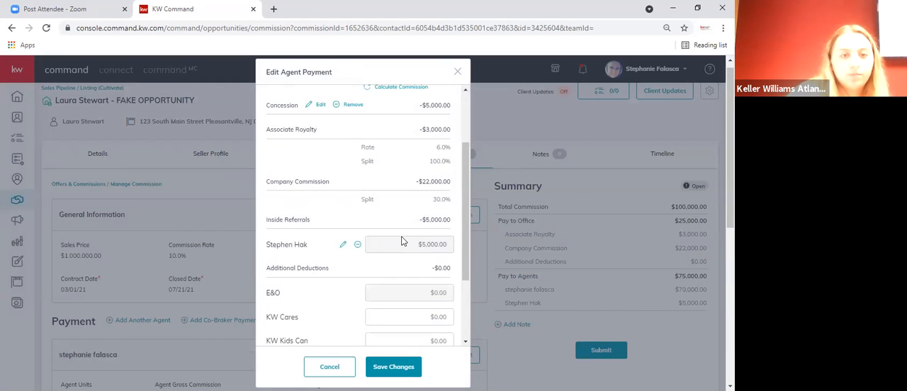
{"action": "scroll", "coordinate": [401, 242], "scroll_direction": "up", "scroll_amount": 2}
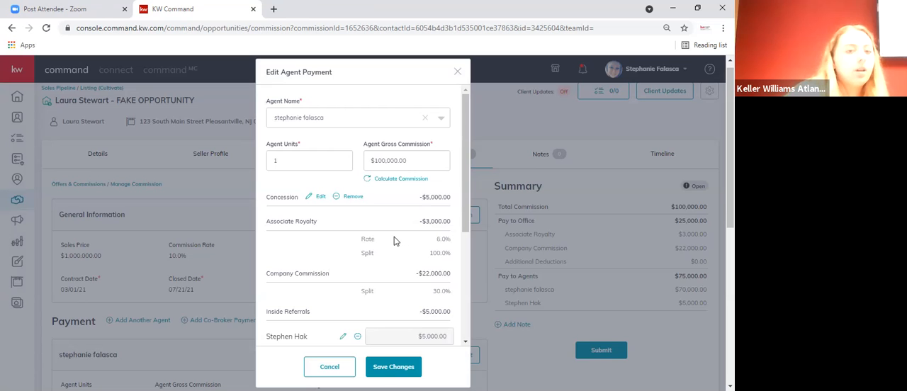
- Open the concession for editing, try switching its closing statement, off-the-top and Market Center paying options, and cancel the edit
{"action": "left_click", "coordinate": [313, 198]}
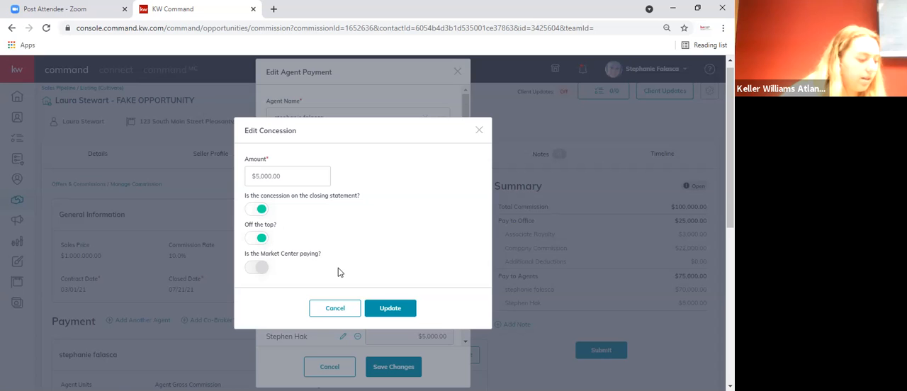
{"action": "left_click", "coordinate": [263, 211]}
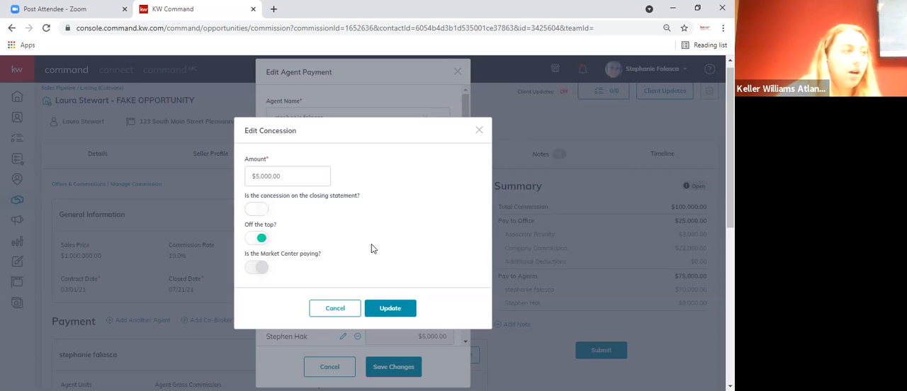
{"action": "left_click", "coordinate": [261, 239]}
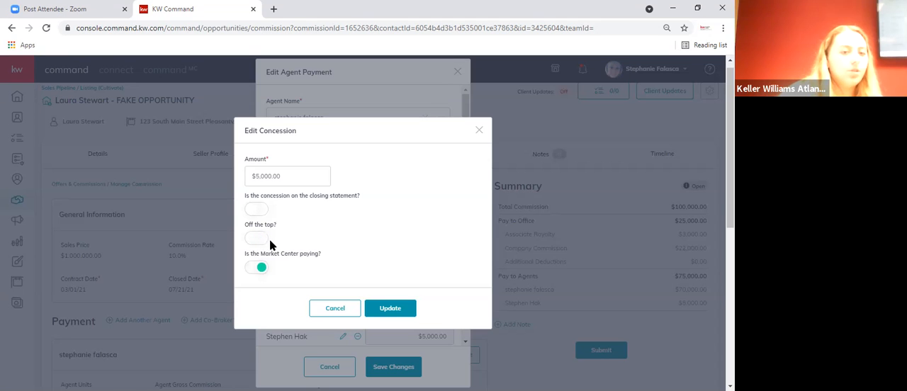
{"action": "left_click", "coordinate": [259, 267]}
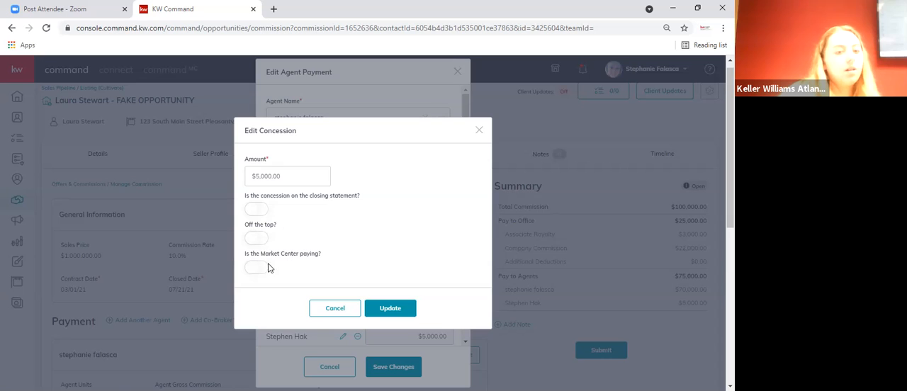
{"action": "left_click", "coordinate": [261, 268]}
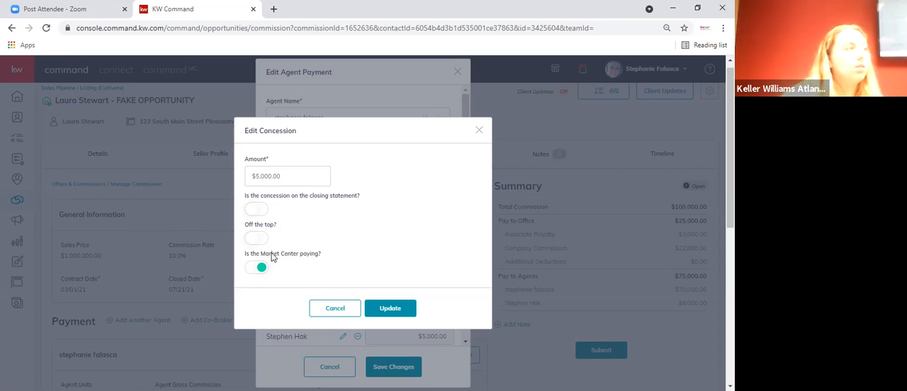
{"action": "left_click", "coordinate": [259, 268]}
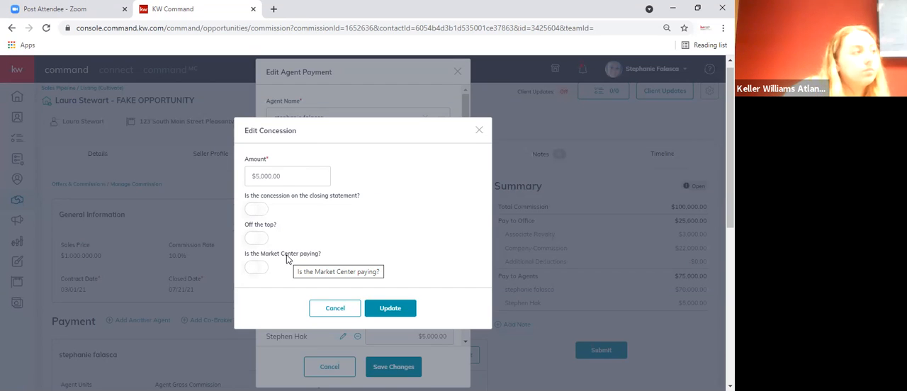
{"action": "left_click", "coordinate": [333, 307]}
- Remove the concession from the agent payment and start a bonus item in the extra payment options
{"action": "left_click", "coordinate": [339, 197]}
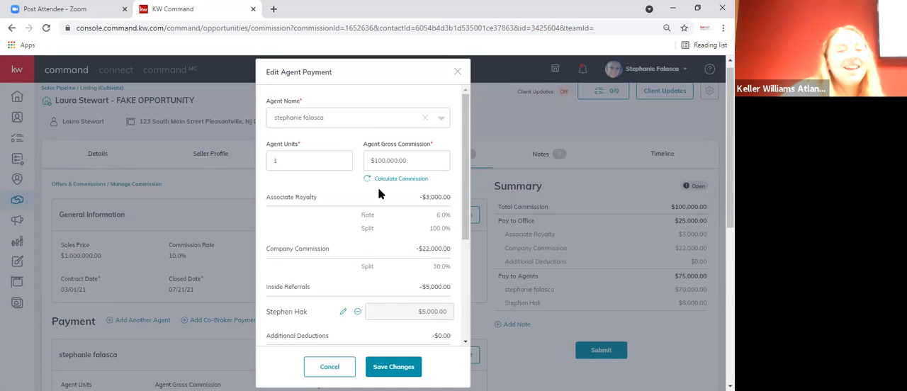
{"action": "scroll", "coordinate": [414, 290], "scroll_direction": "down", "scroll_amount": 3}
{"action": "left_click", "coordinate": [424, 321]}
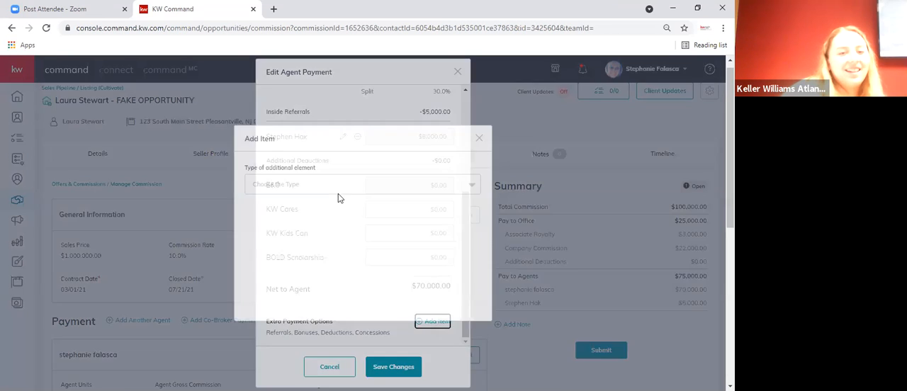
{"action": "left_click", "coordinate": [336, 189]}
{"action": "left_click", "coordinate": [323, 210]}
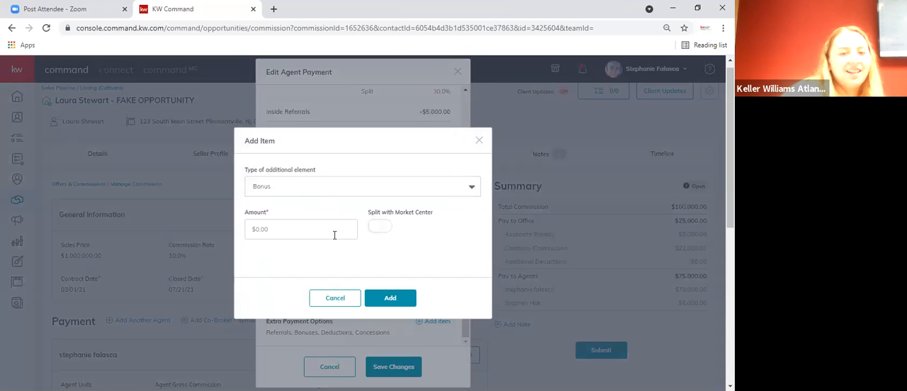
- Add the bonus at $5,000, split with the Market Center, and save the agent payment
{"action": "left_click", "coordinate": [334, 234]}
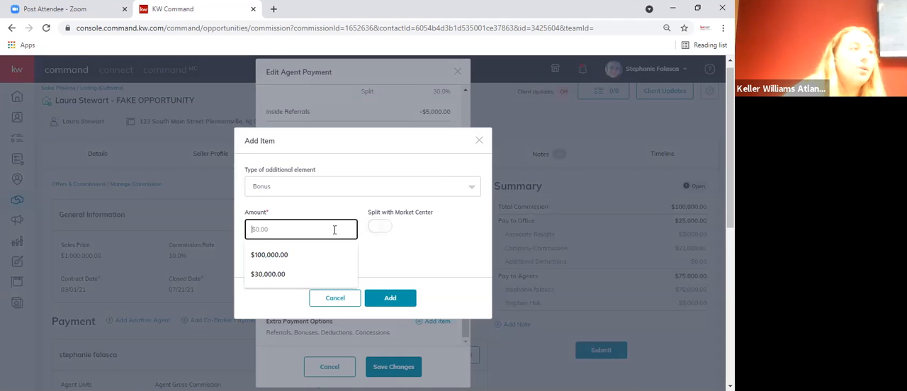
{"action": "type", "text": "5000"}
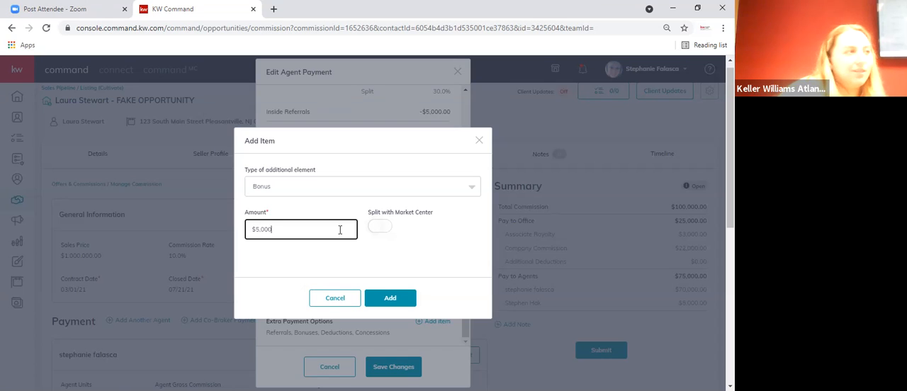
{"action": "left_click", "coordinate": [374, 228]}
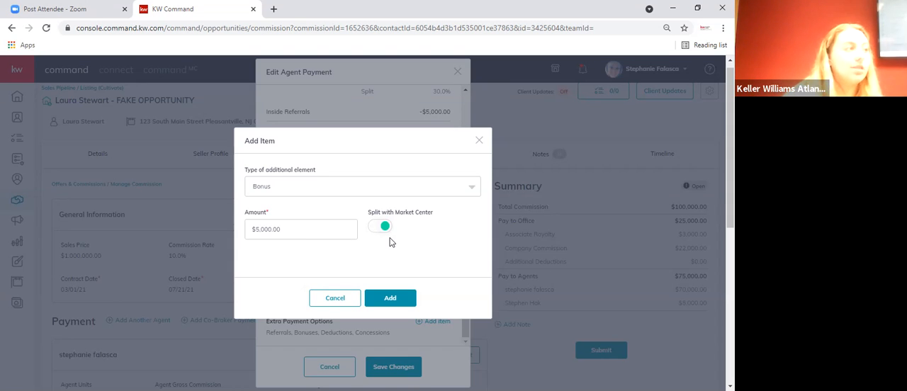
{"action": "left_click", "coordinate": [404, 298]}
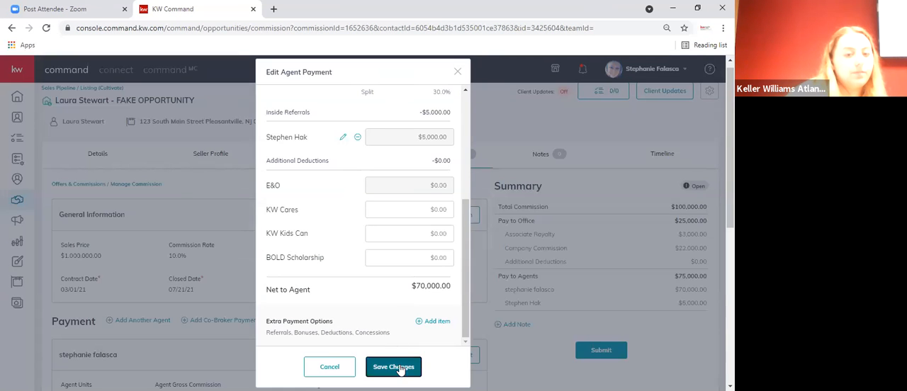
{"action": "left_click", "coordinate": [395, 366]}
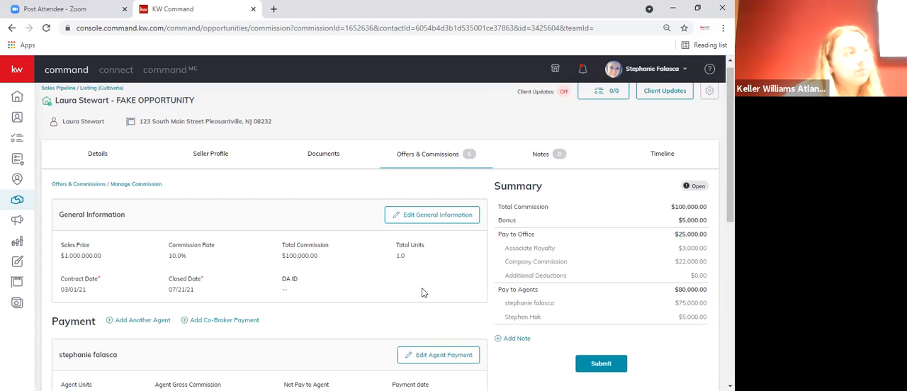
- Review the agent's payment breakdown from the bonus to the net to agent, together with the commission summary
{"action": "scroll", "coordinate": [422, 293], "scroll_direction": "down", "scroll_amount": 3}
{"action": "scroll", "coordinate": [422, 293], "scroll_direction": "up", "scroll_amount": 2}
{"action": "scroll", "coordinate": [423, 293], "scroll_direction": "down", "scroll_amount": 2}
{"action": "scroll", "coordinate": [422, 293], "scroll_direction": "up", "scroll_amount": 3}
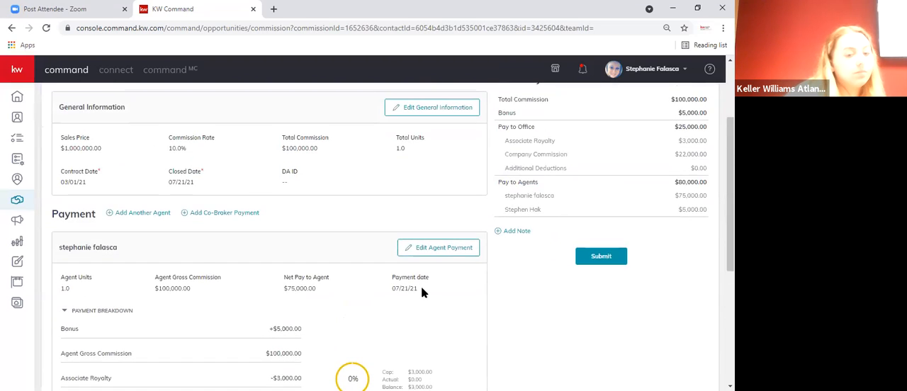
{"action": "scroll", "coordinate": [422, 293], "scroll_direction": "down", "scroll_amount": 4}
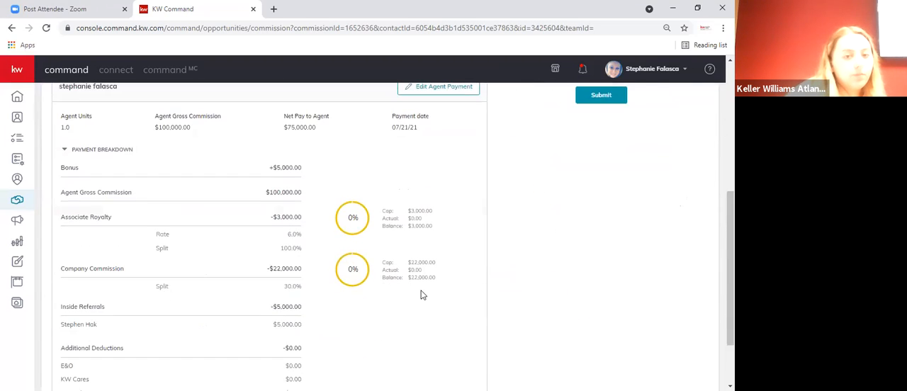
{"action": "scroll", "coordinate": [403, 292], "scroll_direction": "down", "scroll_amount": 1}
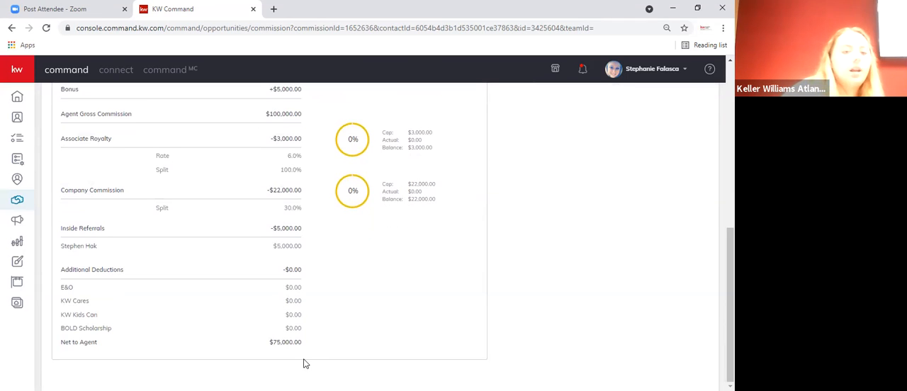
{"action": "scroll", "coordinate": [302, 138], "scroll_direction": "up", "scroll_amount": 1}
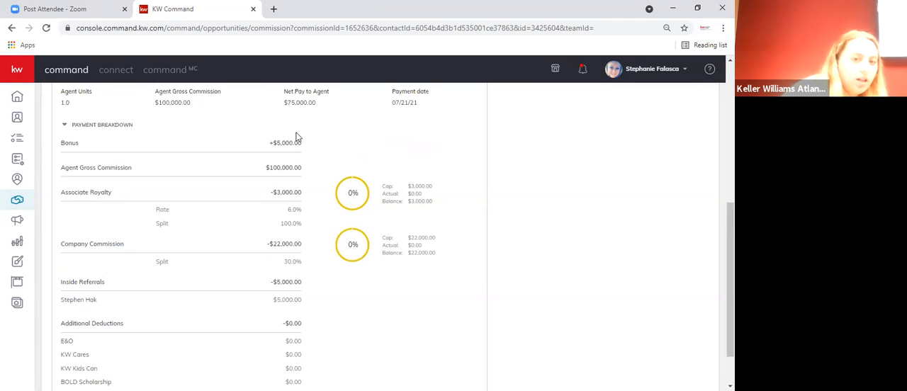
{"action": "scroll", "coordinate": [301, 138], "scroll_direction": "down", "scroll_amount": 1}
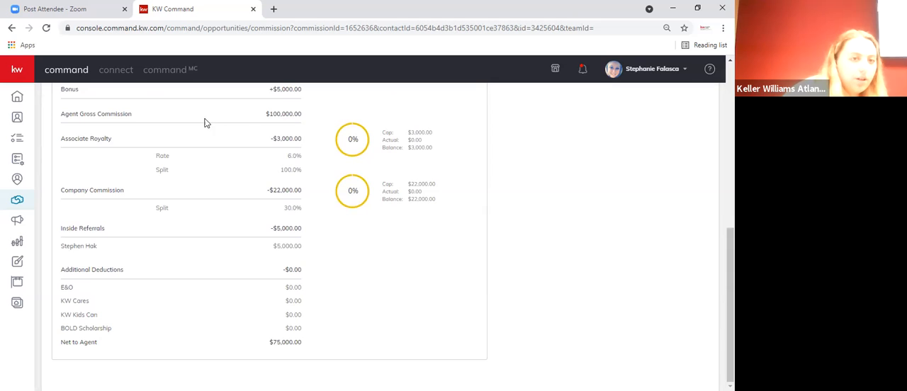
{"action": "scroll", "coordinate": [282, 125], "scroll_direction": "up", "scroll_amount": 1}
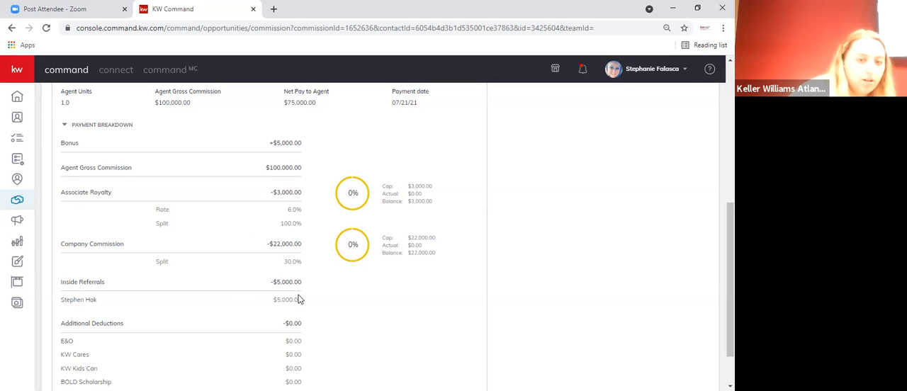
{"action": "scroll", "coordinate": [301, 293], "scroll_direction": "down", "scroll_amount": 1}
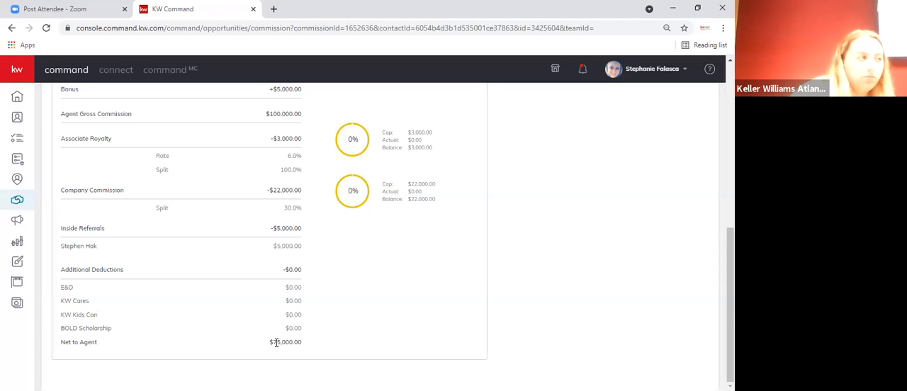
{"action": "scroll", "coordinate": [551, 326], "scroll_direction": "up", "scroll_amount": 5}
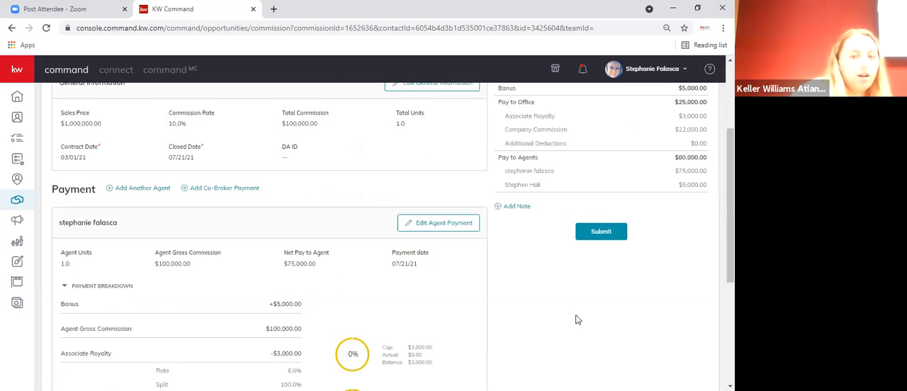
{"action": "scroll", "coordinate": [593, 215], "scroll_direction": "down", "scroll_amount": 1}
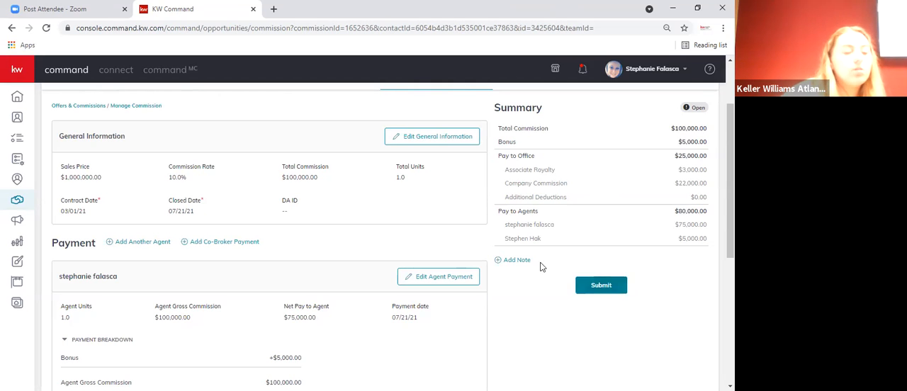
- Try drafting a note for the commission summary, clear its text, and cancel the note
{"action": "left_click", "coordinate": [515, 259]}
{"action": "left_click", "coordinate": [328, 223]}
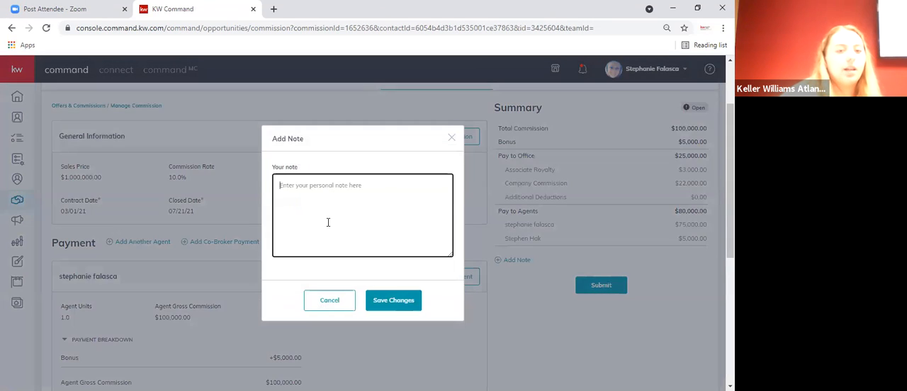
{"action": "type", "text": "t"}
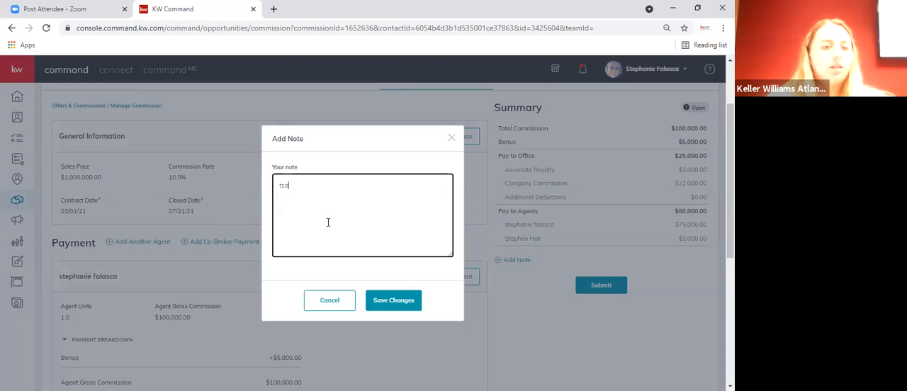
{"action": "type", "text": "ake"}
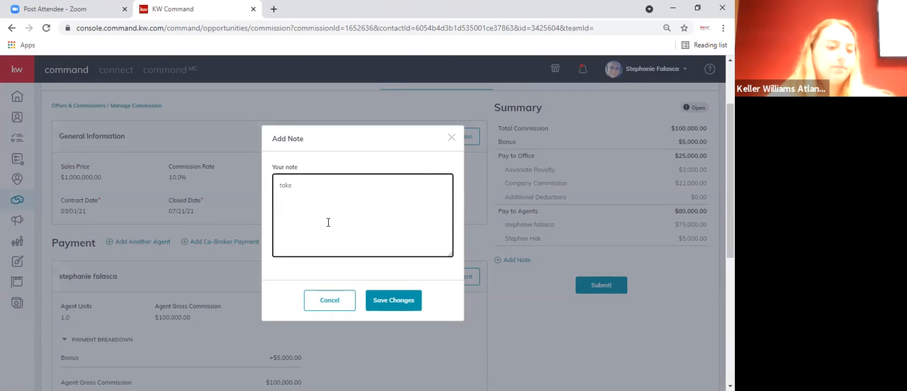
{"action": "key", "text": "BackSpace"}
{"action": "key", "text": "BackSpace"}
{"action": "key", "text": "BackSpace"}
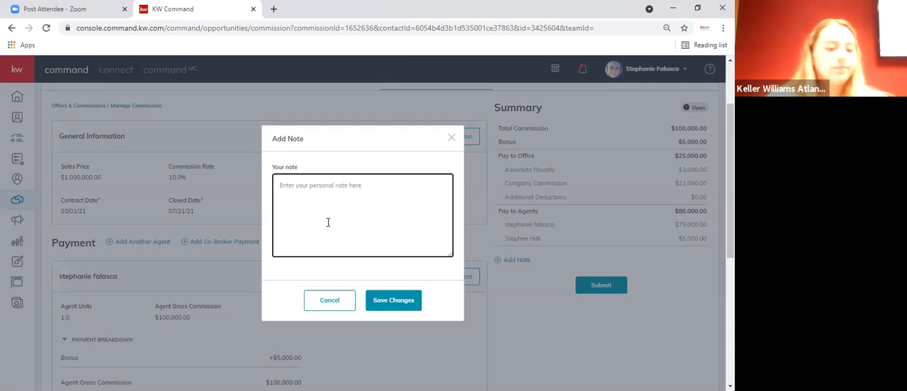
{"action": "type", "text": "jo"}
{"action": "key", "text": "BackSpace"}
{"action": "key", "text": "BackSpace"}
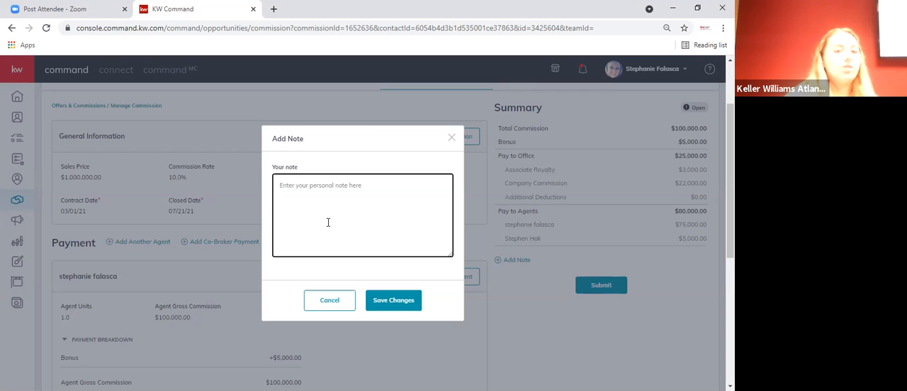
{"action": "left_click", "coordinate": [316, 295]}
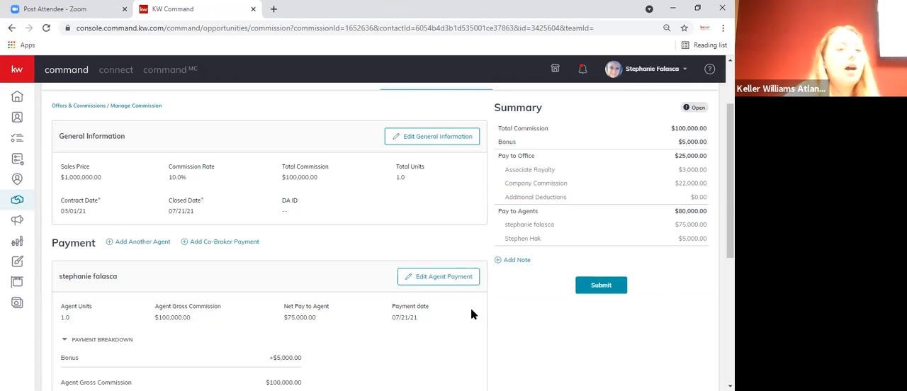
- Start a payment for another agent on the commission and select that agent by name
{"action": "left_click", "coordinate": [160, 242]}
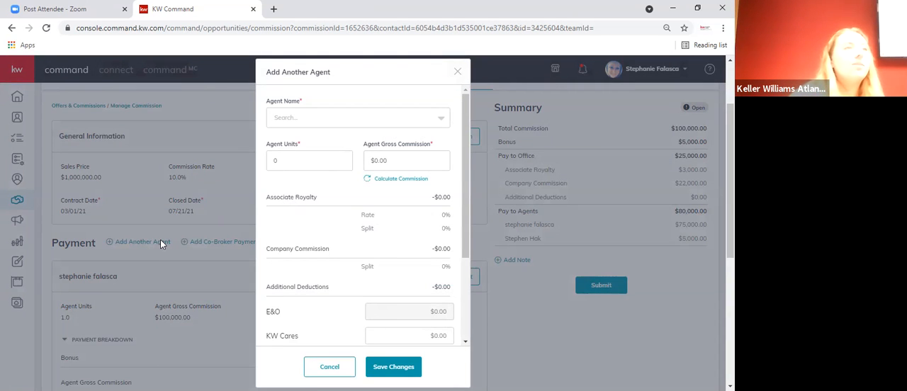
{"action": "left_click", "coordinate": [287, 122]}
{"action": "type", "text": "Ray"}
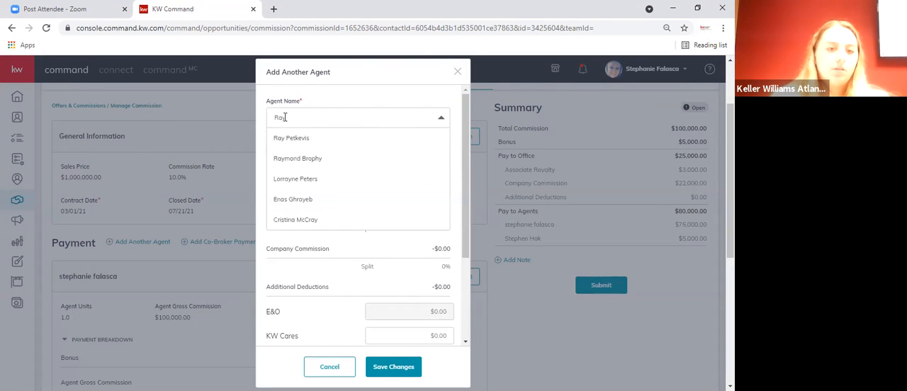
{"action": "left_click", "coordinate": [306, 160]}
- Set the additional agent's units to 0.5 and gross commission to $50,000, and calculate the commission
{"action": "left_click", "coordinate": [310, 160]}
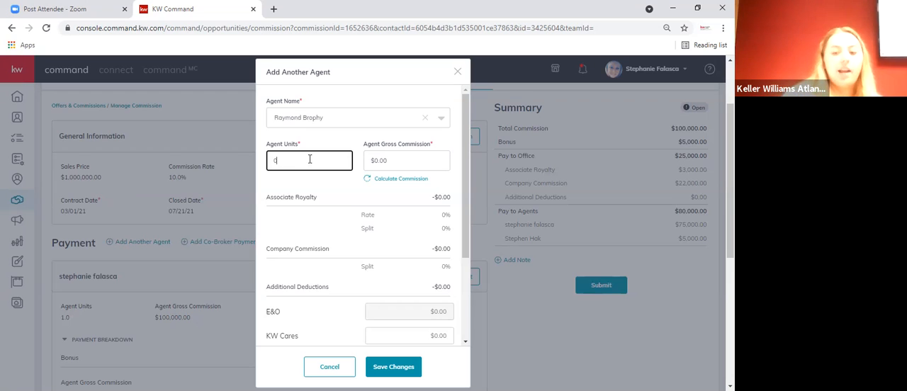
{"action": "type", "text": ".5"}
{"action": "left_click", "coordinate": [394, 162]}
{"action": "key", "text": "BackSpace"}
{"action": "key", "text": "BackSpace"}
{"action": "key", "text": "BackSpace"}
{"action": "key", "text": "BackSpace"}
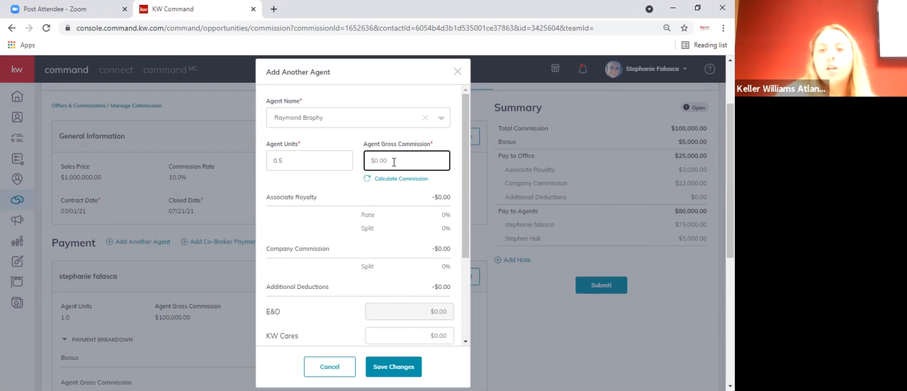
{"action": "type", "text": "50,000"}
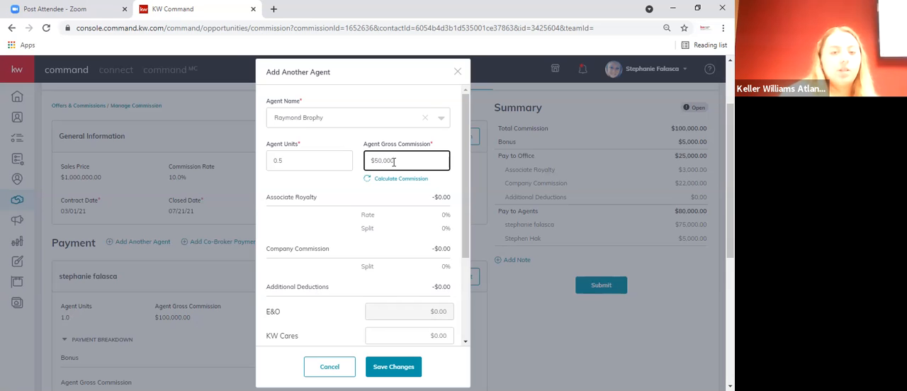
{"action": "left_click", "coordinate": [389, 184]}
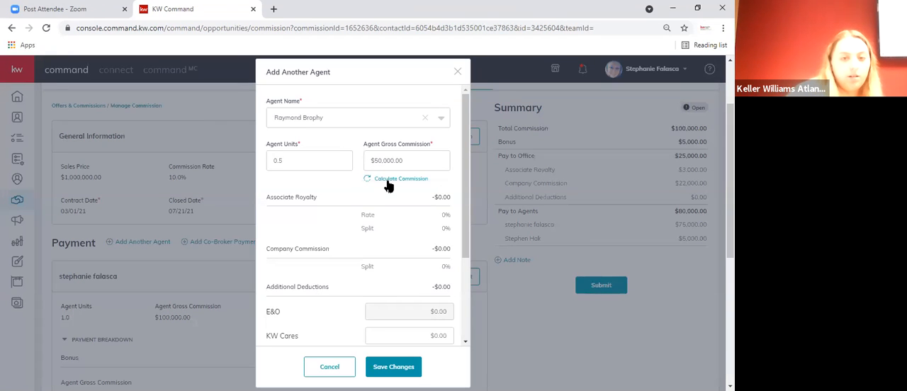
- Save the additional agent's payment, and set the first agent's units to 0.5 with the gross commission recalculated to $50,000
{"action": "left_click", "coordinate": [395, 368]}
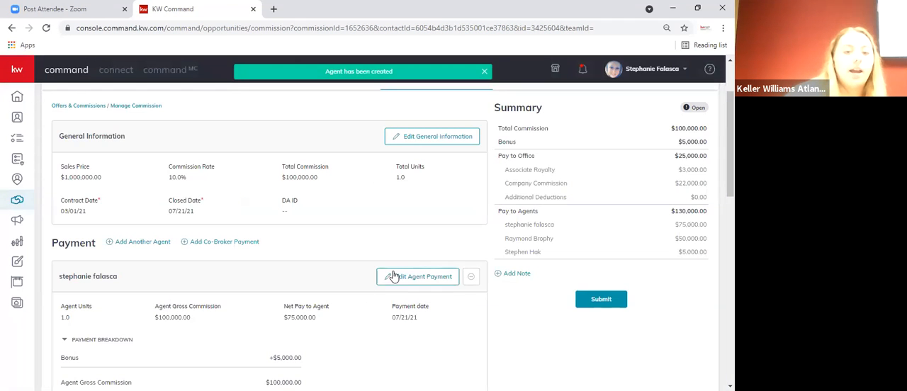
{"action": "left_click", "coordinate": [394, 277]}
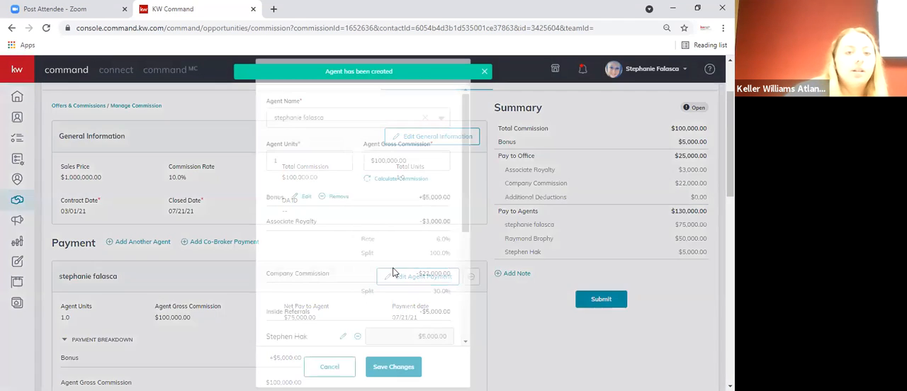
{"action": "left_click", "coordinate": [311, 162]}
{"action": "key", "text": "BackSpace"}
{"action": "type", "text": ".5"}
{"action": "left_click", "coordinate": [380, 180]}
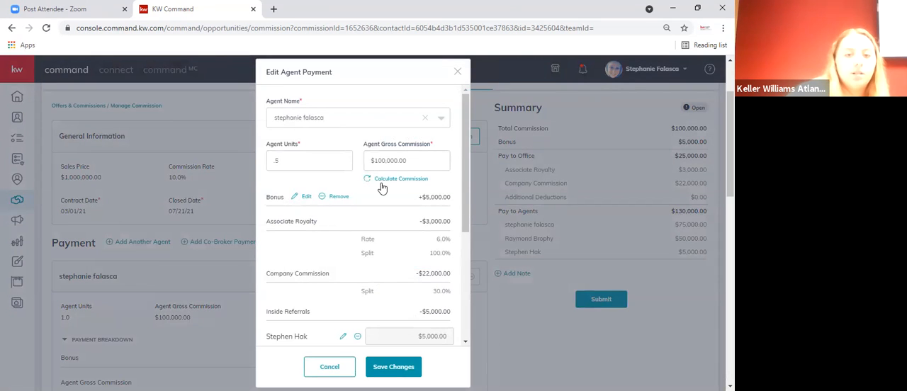
{"action": "left_click", "coordinate": [395, 368]}
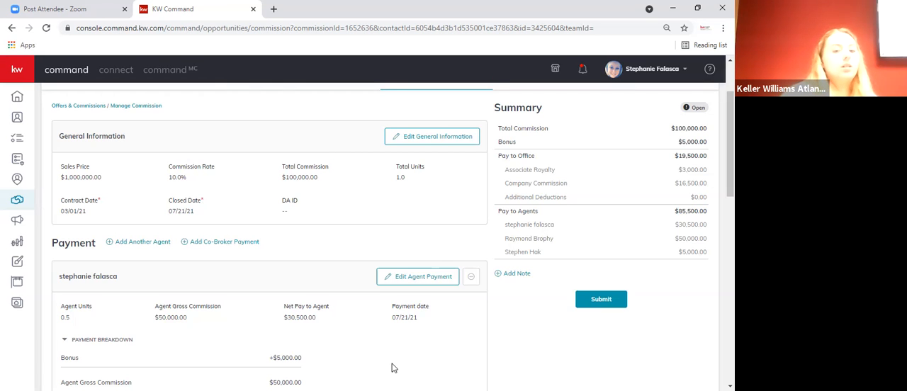
- Set the first agent's units to 0.3, recalculate the gross commission to $30,000, and save the payment
{"action": "scroll", "coordinate": [371, 336], "scroll_direction": "down", "scroll_amount": 6}
{"action": "scroll", "coordinate": [371, 338], "scroll_direction": "down", "scroll_amount": 3}
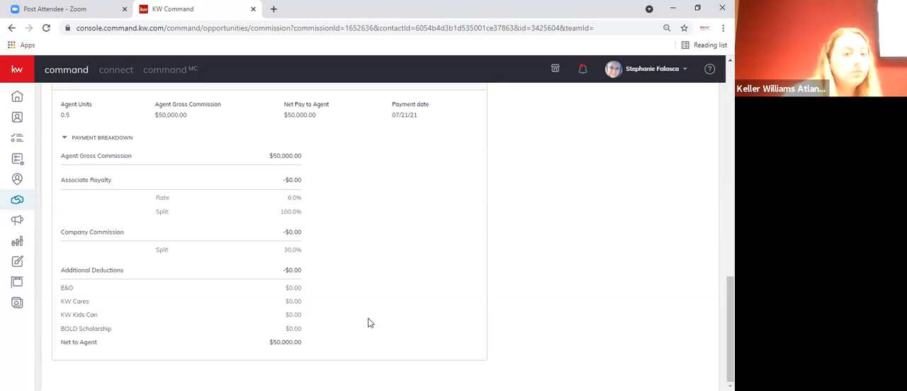
{"action": "scroll", "coordinate": [368, 323], "scroll_direction": "up", "scroll_amount": 10}
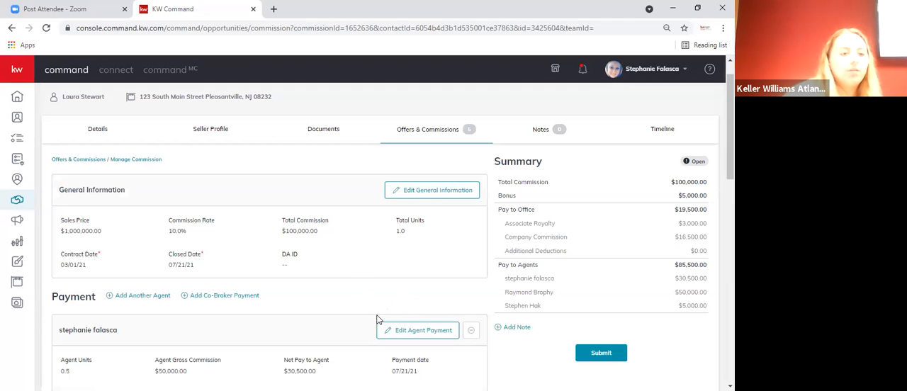
{"action": "scroll", "coordinate": [377, 320], "scroll_direction": "down", "scroll_amount": 3}
{"action": "left_click", "coordinate": [398, 117]}
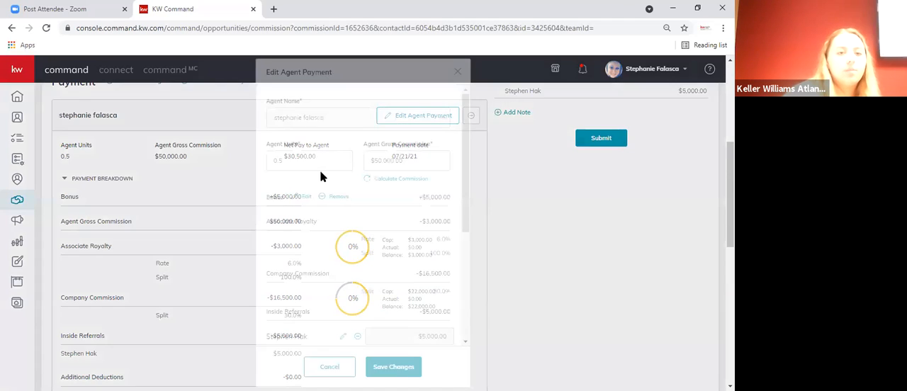
{"action": "left_click", "coordinate": [315, 162]}
{"action": "key", "text": "BackSpace"}
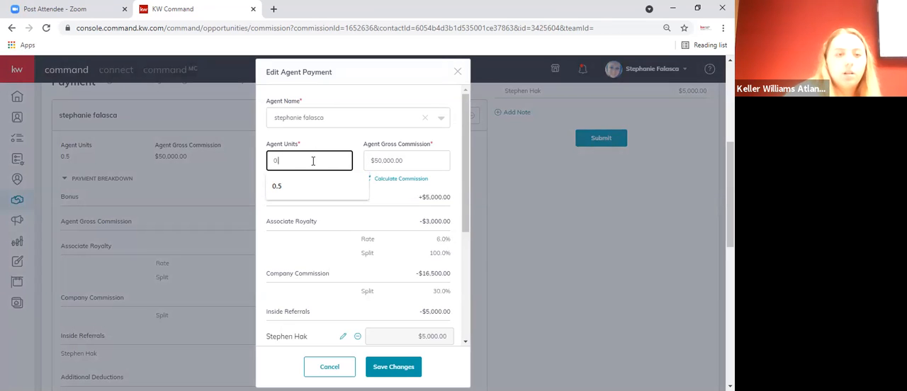
{"action": "type", "text": "3"}
{"action": "left_click", "coordinate": [384, 372]}
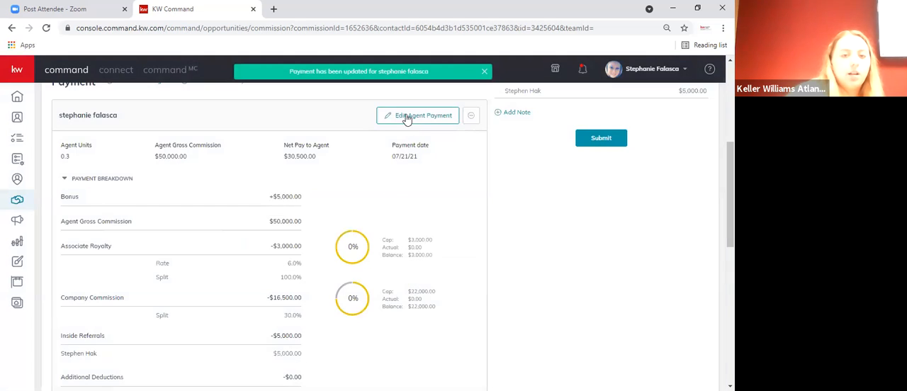
{"action": "left_click", "coordinate": [408, 117]}
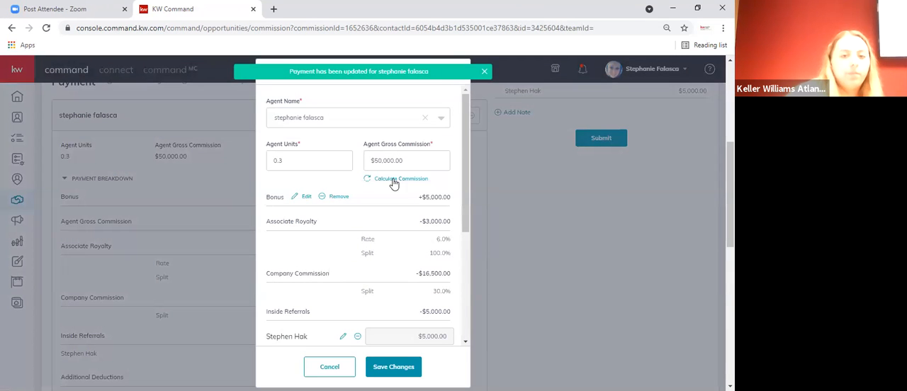
{"action": "left_click", "coordinate": [392, 366]}
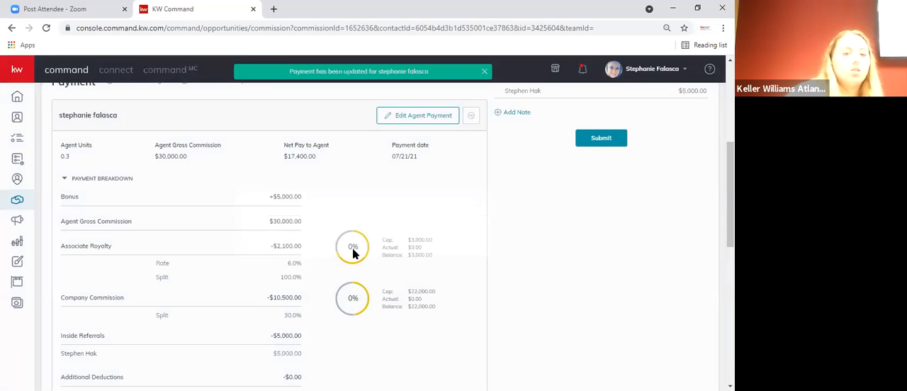
- Set the additional agent's units to 0.7, recalculate the gross commission to $70,000, and save the payment
{"action": "scroll", "coordinate": [354, 253], "scroll_direction": "down", "scroll_amount": 5}
{"action": "left_click", "coordinate": [403, 133]}
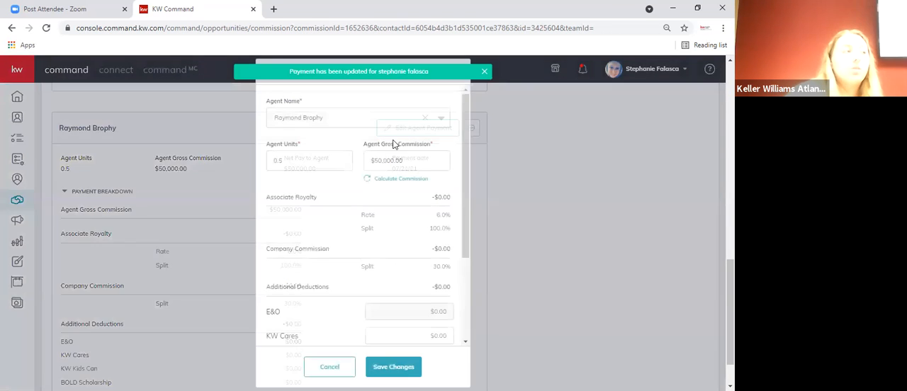
{"action": "left_click", "coordinate": [291, 161]}
{"action": "key", "text": "BackSpace"}
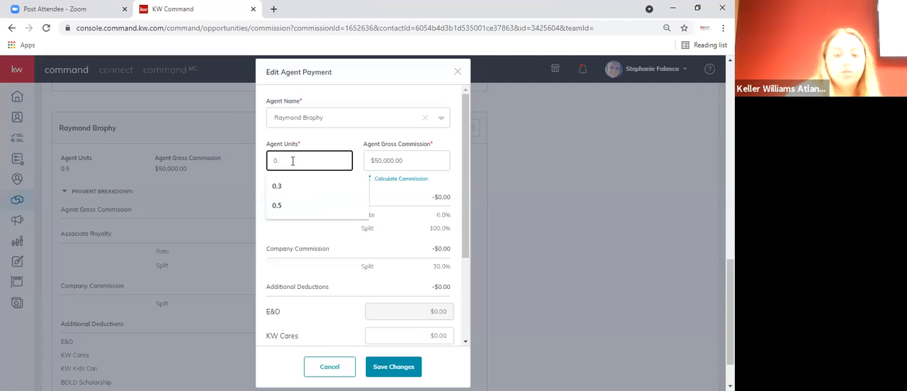
{"action": "type", "text": "7"}
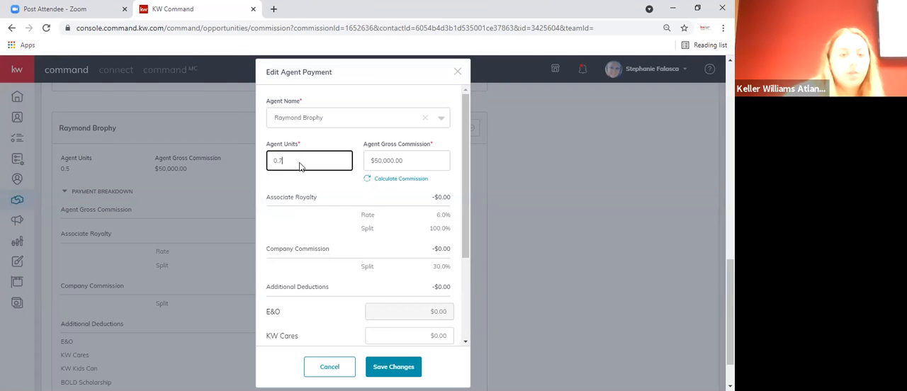
{"action": "left_click", "coordinate": [389, 365]}
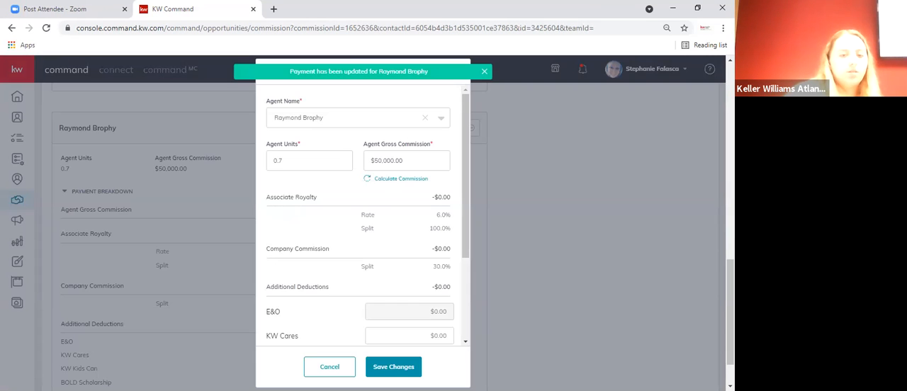
{"action": "left_click", "coordinate": [392, 366]}
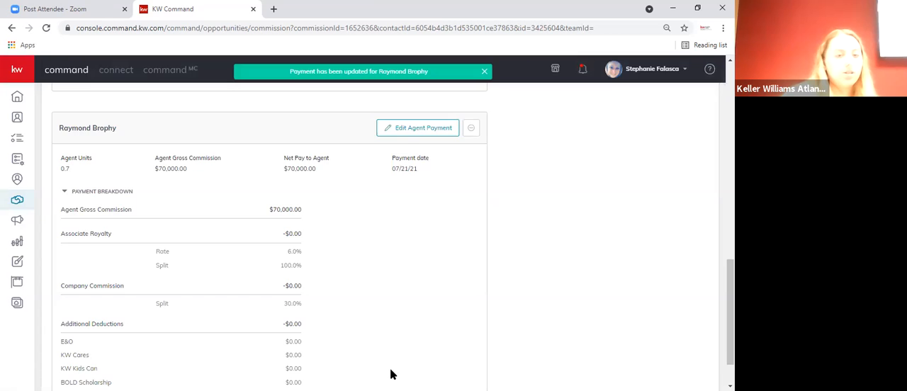
- Review the commission summary and compare the payment breakdowns of both agents, including total commission, deductions and net to agent
{"action": "scroll", "coordinate": [393, 371], "scroll_direction": "up", "scroll_amount": 3}
{"action": "scroll", "coordinate": [394, 374], "scroll_direction": "up", "scroll_amount": 6}
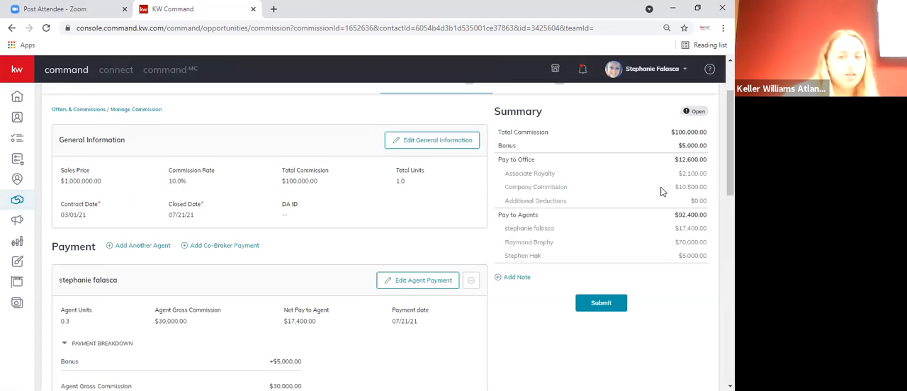
{"action": "scroll", "coordinate": [691, 182], "scroll_direction": "up", "scroll_amount": 1}
{"action": "double_click", "coordinate": [691, 182]}
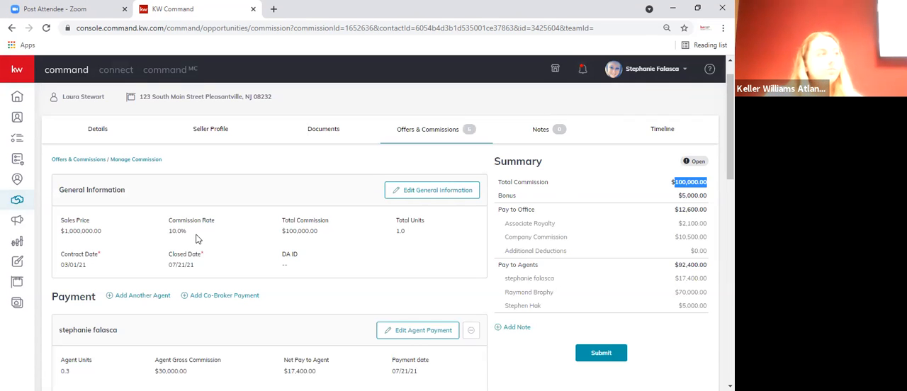
{"action": "scroll", "coordinate": [297, 287], "scroll_direction": "down", "scroll_amount": 2}
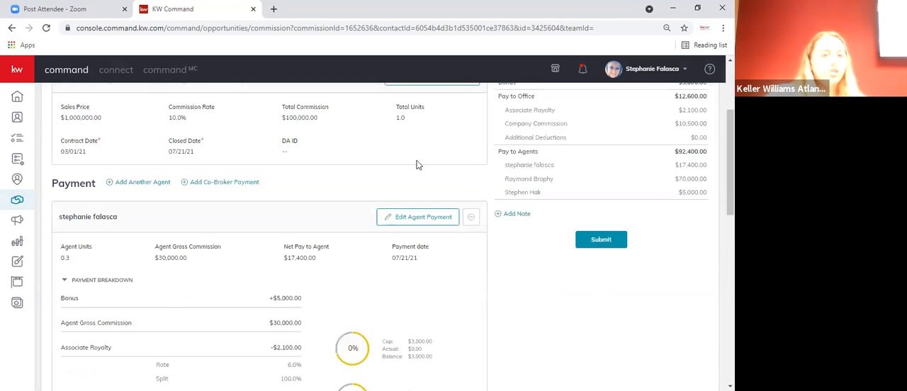
{"action": "scroll", "coordinate": [415, 162], "scroll_direction": "down", "scroll_amount": 1}
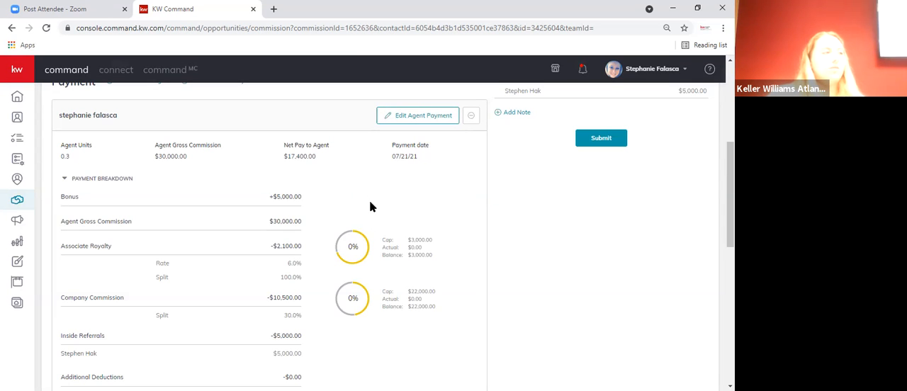
{"action": "scroll", "coordinate": [370, 206], "scroll_direction": "down", "scroll_amount": 9}
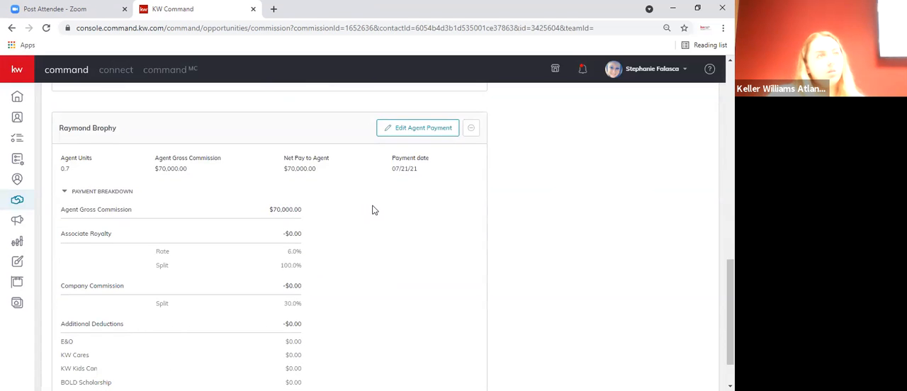
{"action": "scroll", "coordinate": [370, 210], "scroll_direction": "up", "scroll_amount": 4}
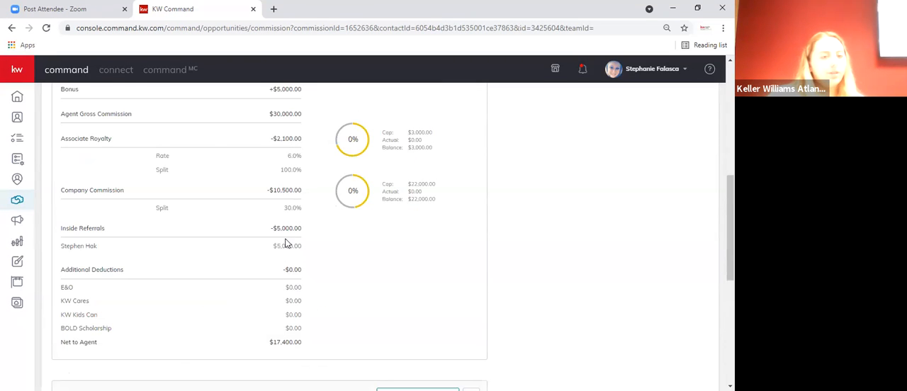
{"action": "scroll", "coordinate": [371, 247], "scroll_direction": "down", "scroll_amount": 3}
{"action": "scroll", "coordinate": [481, 213], "scroll_direction": "up", "scroll_amount": 10}
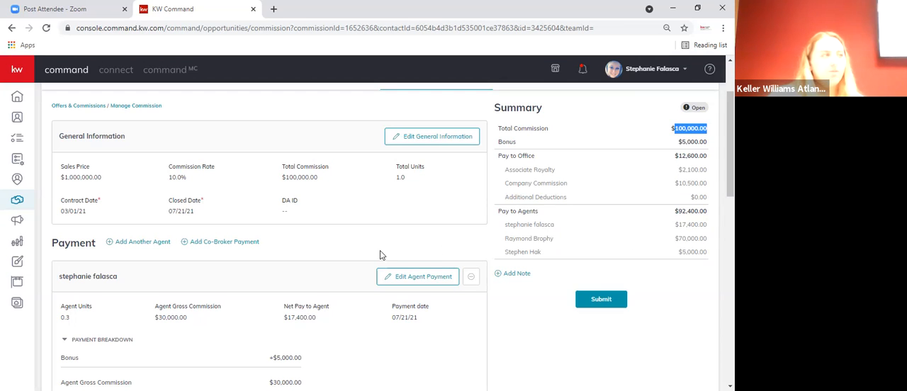
- Try adding a Deduction item to the additional agent's payment, and cancel both the item and the payment edit
{"action": "scroll", "coordinate": [379, 256], "scroll_direction": "down", "scroll_amount": 5}
{"action": "left_click", "coordinate": [407, 239]}
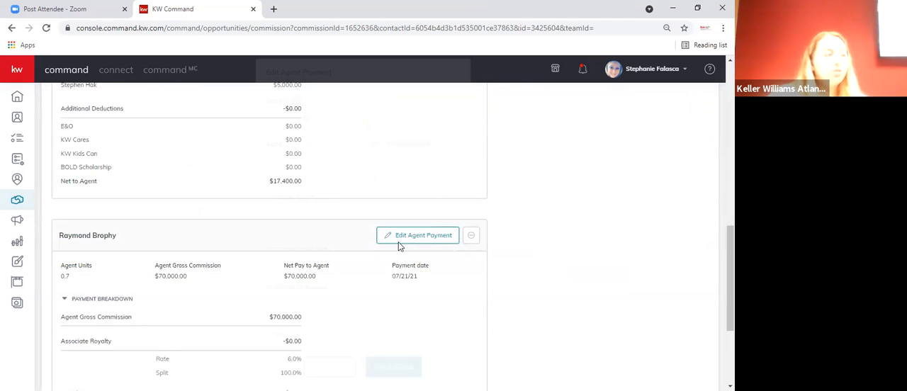
{"action": "scroll", "coordinate": [404, 241], "scroll_direction": "down", "scroll_amount": 3}
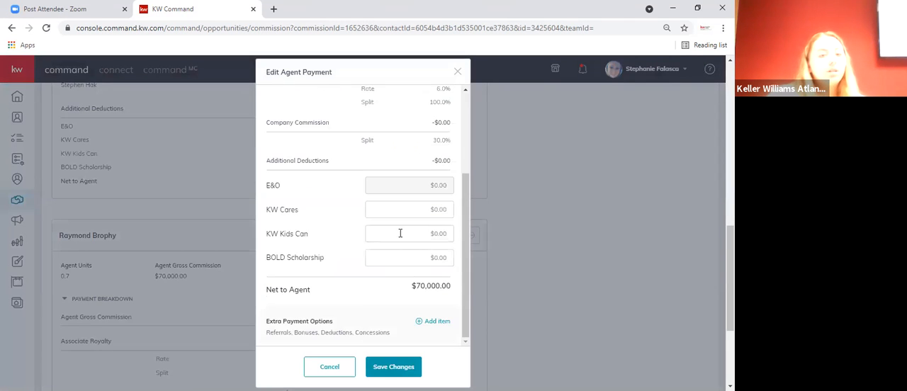
{"action": "left_click", "coordinate": [432, 323]}
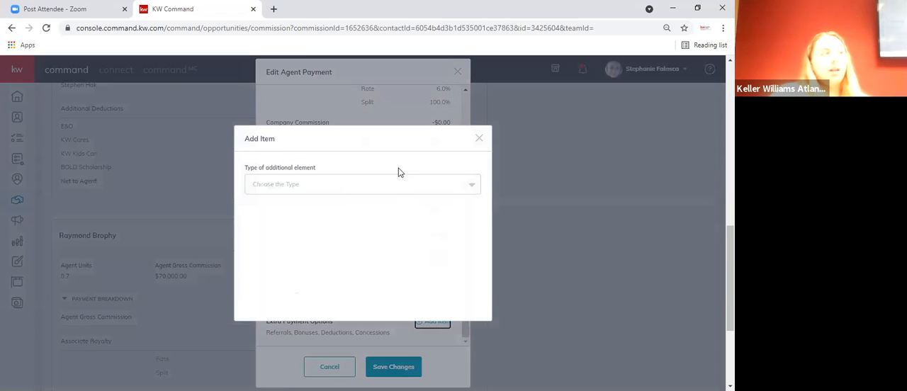
{"action": "left_click", "coordinate": [394, 183]}
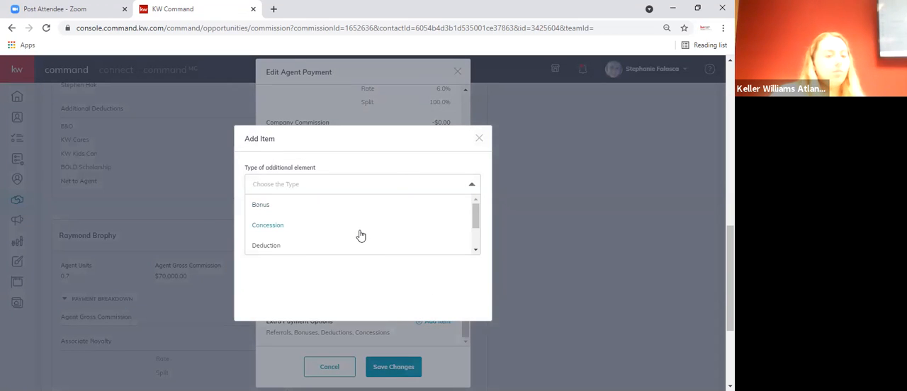
{"action": "scroll", "coordinate": [369, 241], "scroll_direction": "down", "scroll_amount": 2}
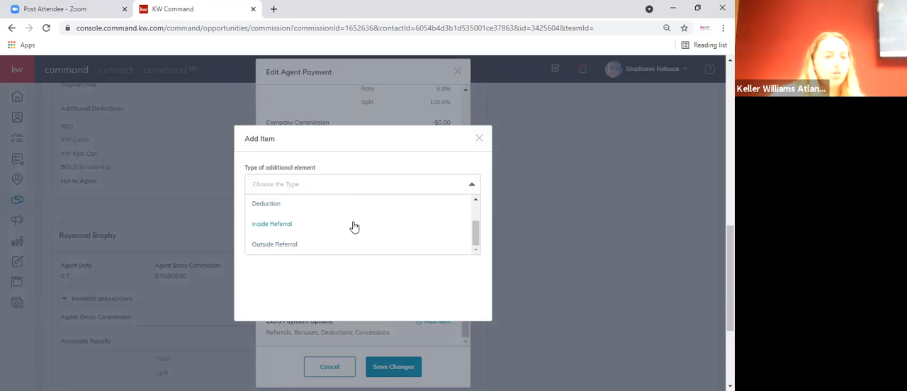
{"action": "left_click", "coordinate": [351, 205]}
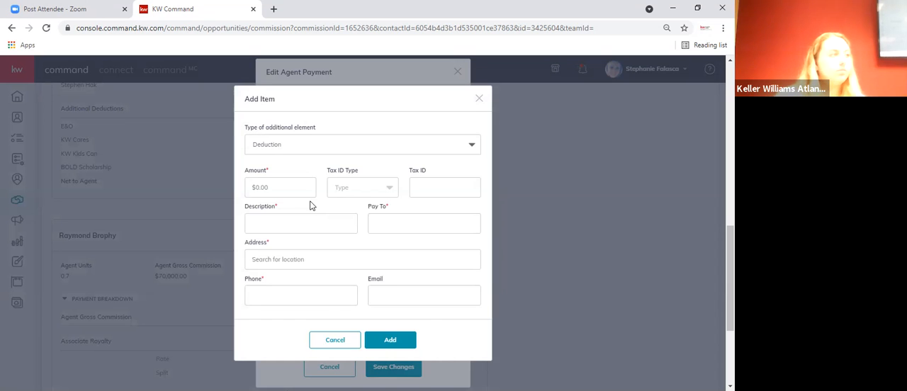
{"action": "left_click", "coordinate": [286, 190]}
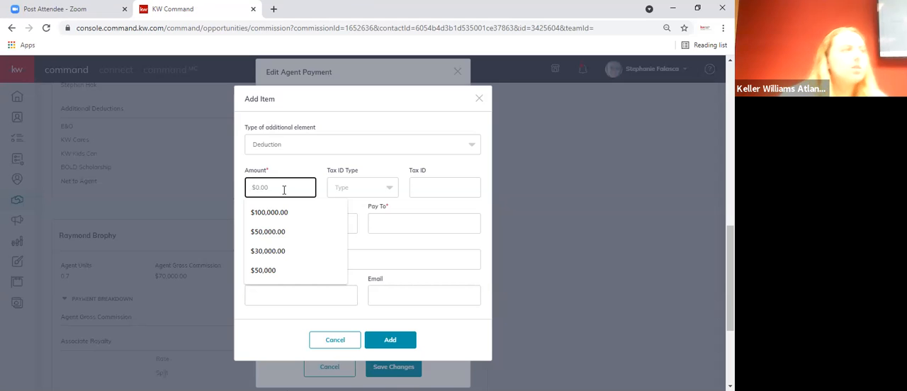
{"action": "left_click", "coordinate": [334, 341]}
{"action": "scroll", "coordinate": [374, 199], "scroll_direction": "up", "scroll_amount": 2}
{"action": "scroll", "coordinate": [451, 163], "scroll_direction": "up", "scroll_amount": 3}
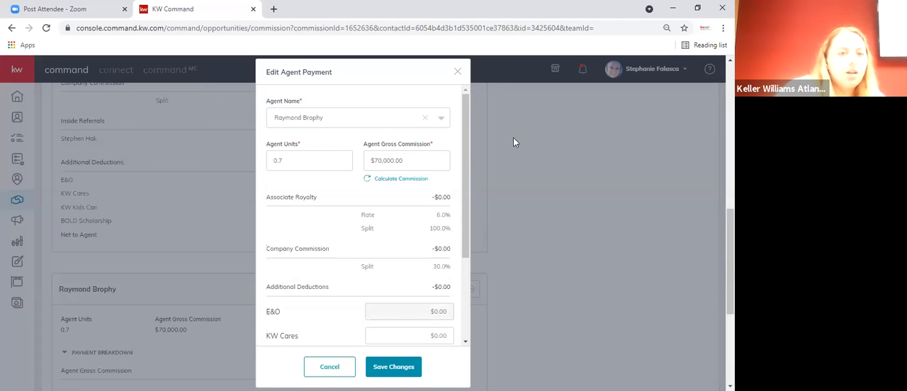
{"action": "left_click", "coordinate": [215, 236]}
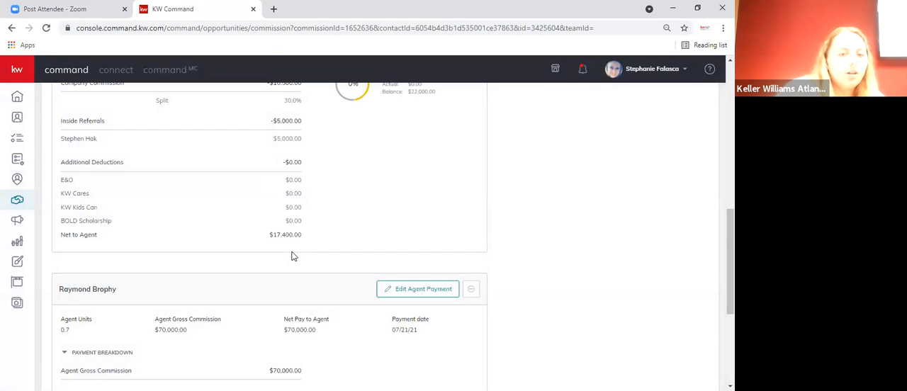
- Try adding a $500 Deduction item to the additional agent's payment, and cancel the item and the payment edit
{"action": "scroll", "coordinate": [293, 255], "scroll_direction": "down", "scroll_amount": 2}
{"action": "left_click", "coordinate": [402, 182]}
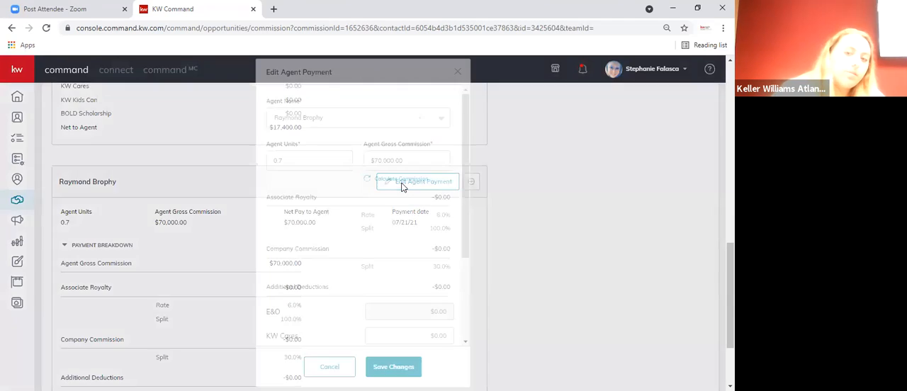
{"action": "scroll", "coordinate": [395, 185], "scroll_direction": "down", "scroll_amount": 5}
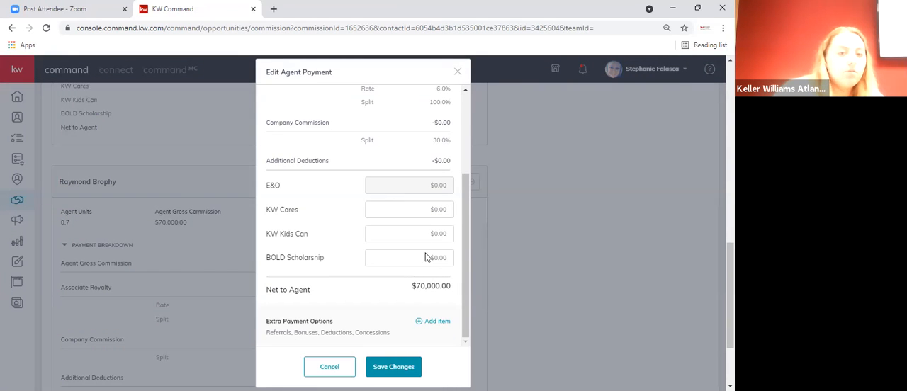
{"action": "left_click", "coordinate": [432, 323]}
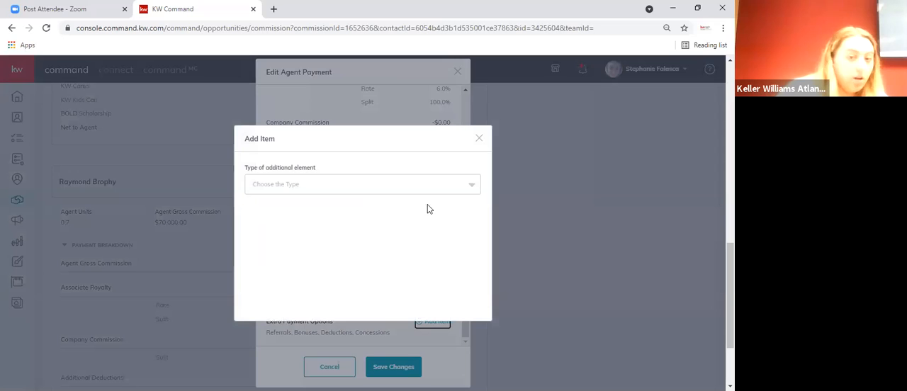
{"action": "left_click", "coordinate": [395, 188]}
{"action": "left_click", "coordinate": [326, 246]}
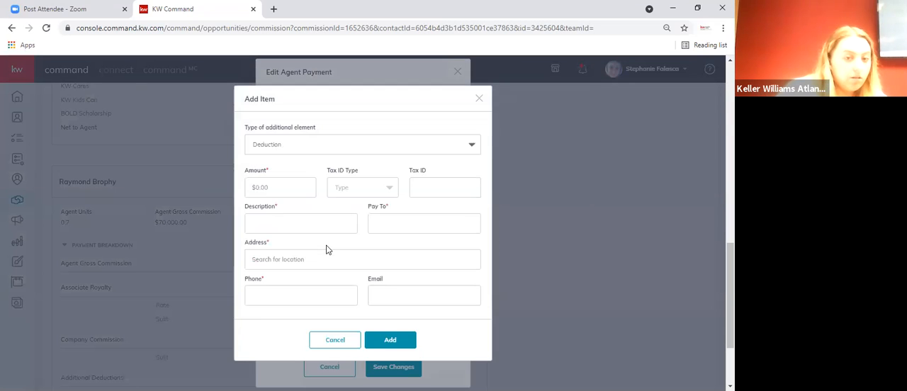
{"action": "left_click", "coordinate": [296, 183]}
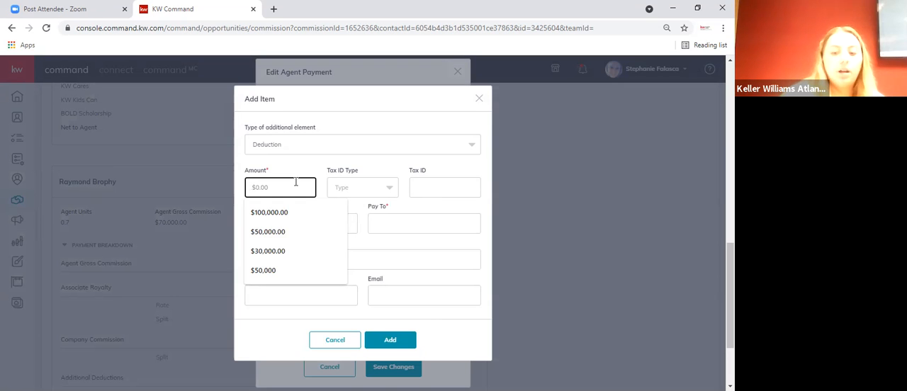
{"action": "type", "text": "500"}
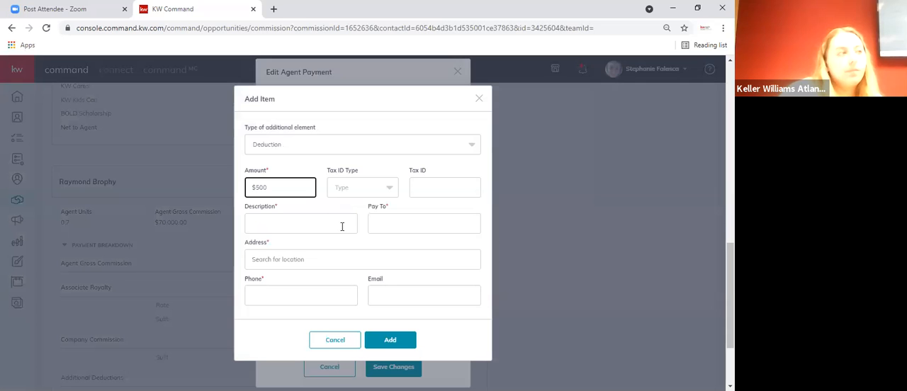
{"action": "left_click", "coordinate": [333, 222]}
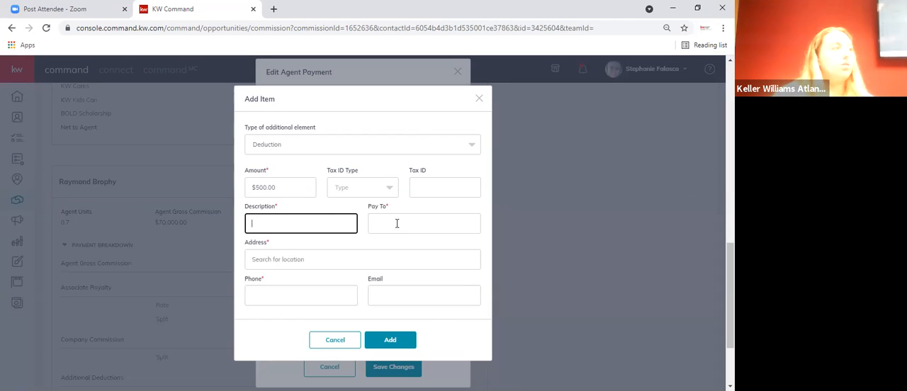
{"action": "left_click", "coordinate": [339, 343]}
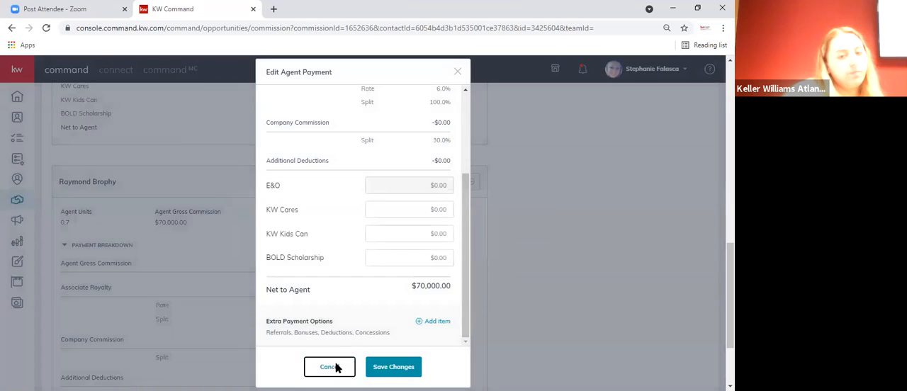
{"action": "left_click", "coordinate": [335, 368]}
- Submit the commission, skipping the KW Cares and KW Kids Can charitable donations for both agents
{"action": "scroll", "coordinate": [377, 311], "scroll_direction": "down", "scroll_amount": 2}
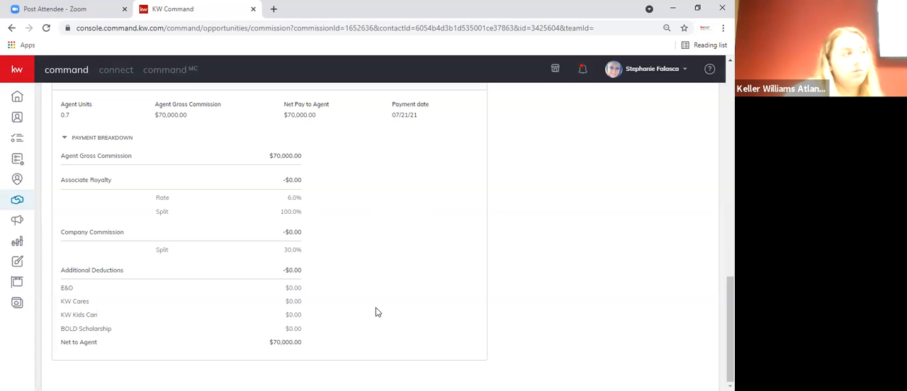
{"action": "scroll", "coordinate": [376, 312], "scroll_direction": "up", "scroll_amount": 10}
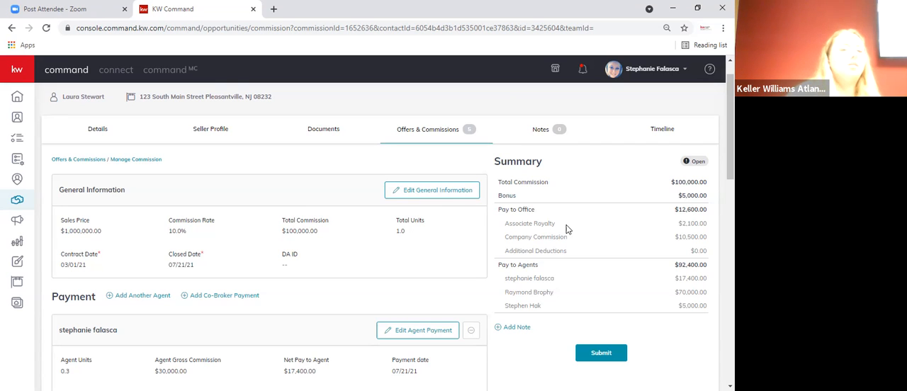
{"action": "left_click", "coordinate": [610, 355]}
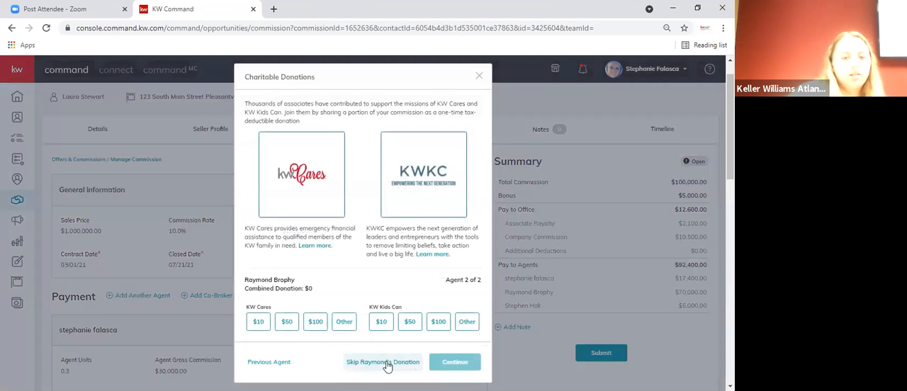
{"action": "left_click", "coordinate": [376, 362]}
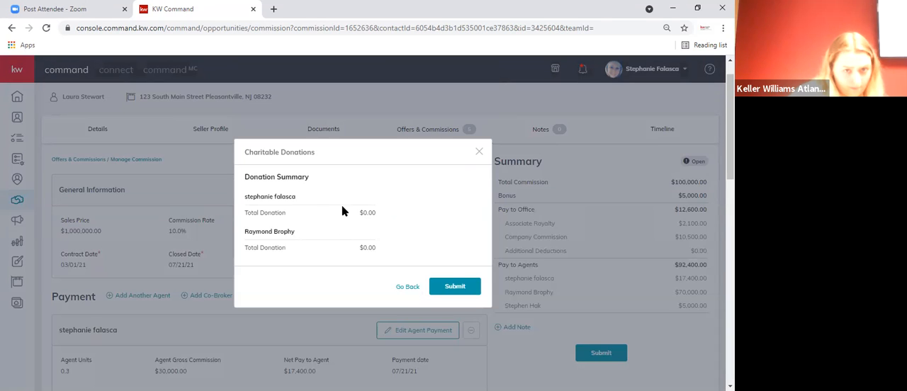
{"action": "left_click", "coordinate": [458, 288]}
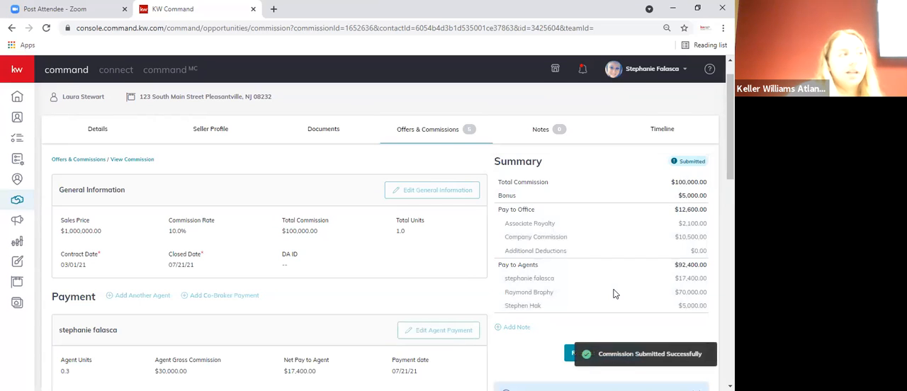
- Request termination of the submitted commission and confirm the termination
{"action": "scroll", "coordinate": [564, 320], "scroll_direction": "down", "scroll_amount": 3}
{"action": "left_click", "coordinate": [574, 193]}
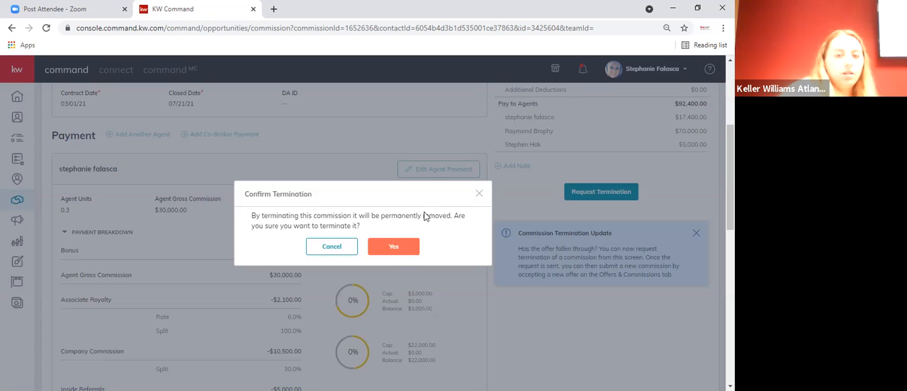
{"action": "left_click", "coordinate": [403, 247]}
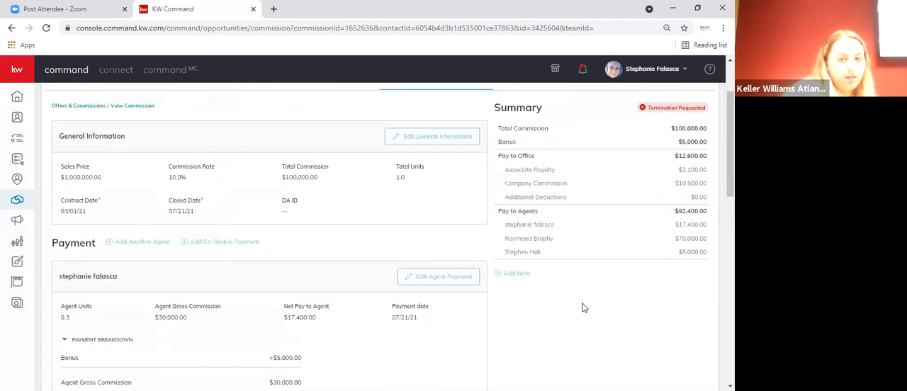
- Return to the opportunity's offer timeline and view the commission of the accepted $1,000,000 offer dated Jul 01, 2021
{"action": "scroll", "coordinate": [584, 308], "scroll_direction": "up", "scroll_amount": 2}
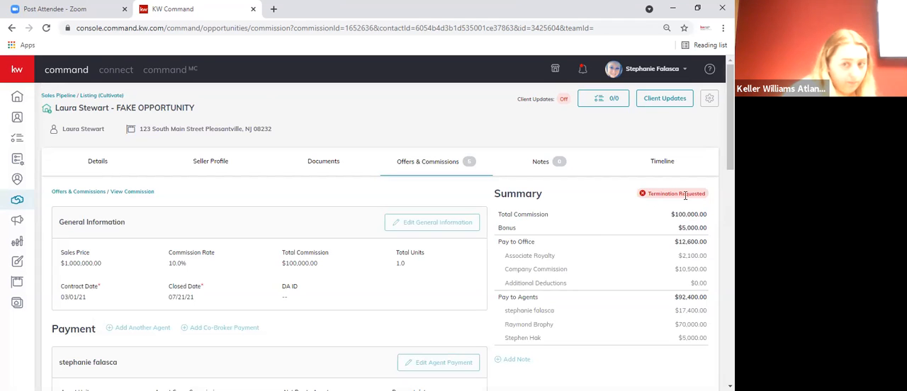
{"action": "left_click", "coordinate": [426, 161]}
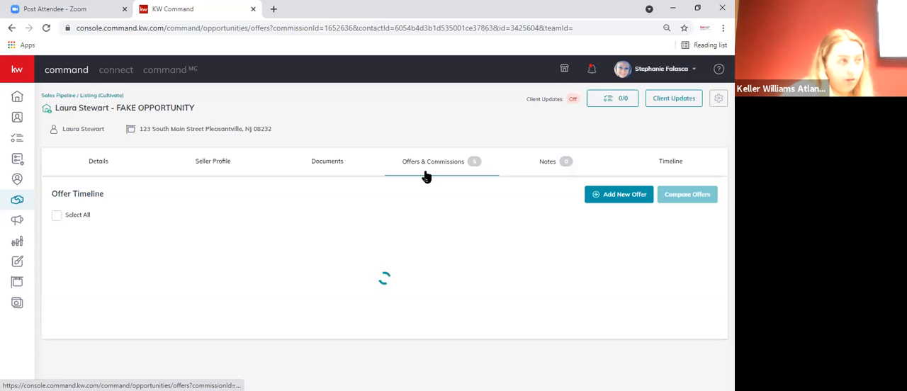
{"action": "scroll", "coordinate": [439, 232], "scroll_direction": "down", "scroll_amount": 4}
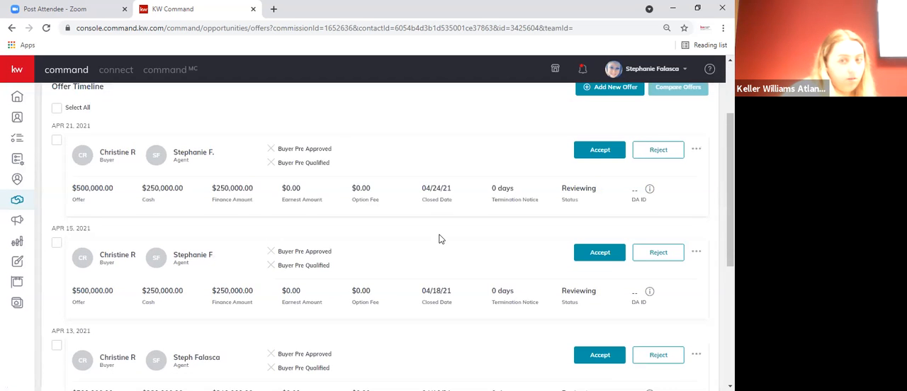
{"action": "scroll", "coordinate": [440, 237], "scroll_direction": "down", "scroll_amount": 1}
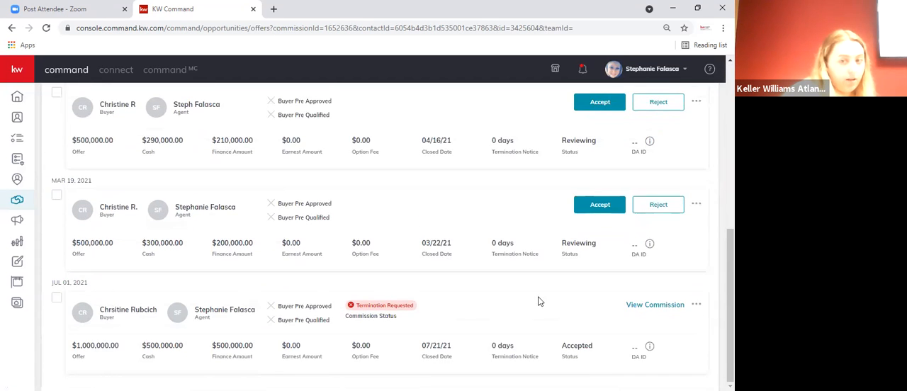
{"action": "scroll", "coordinate": [481, 270], "scroll_direction": "up", "scroll_amount": 5}
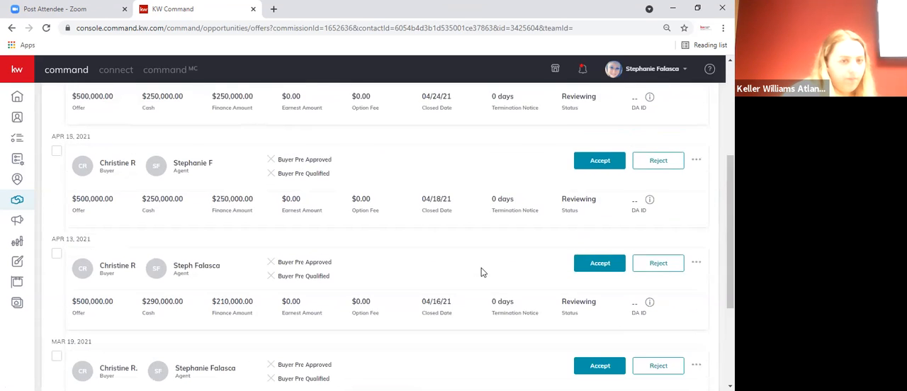
{"action": "scroll", "coordinate": [479, 277], "scroll_direction": "down", "scroll_amount": 5}
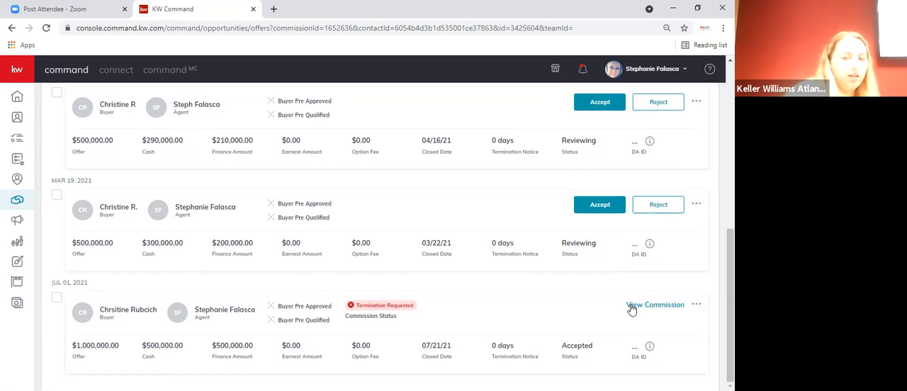
{"action": "left_click", "coordinate": [630, 306]}
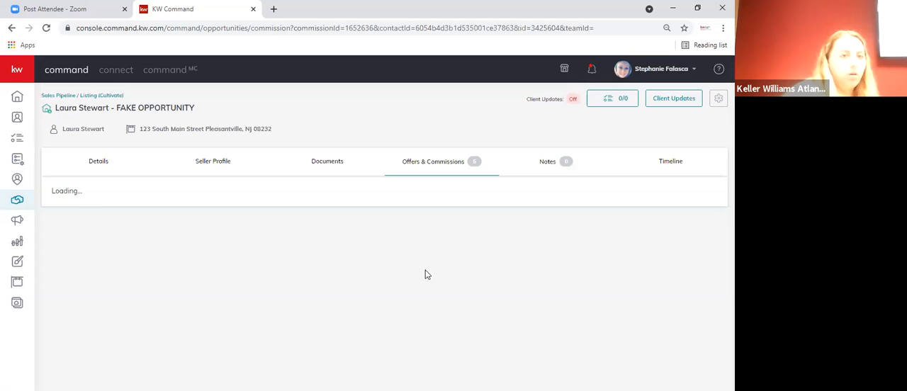